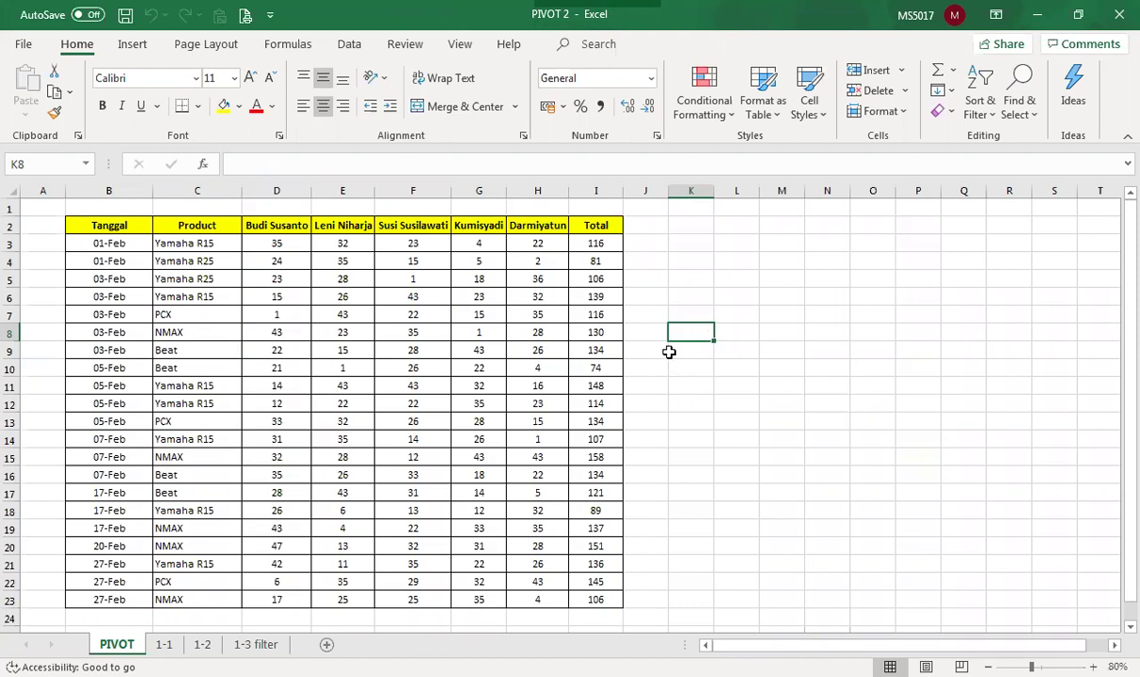
Create a PivotTable on a new worksheet from the range B2:I23 of the PIVOT sheet.
click(654, 260)
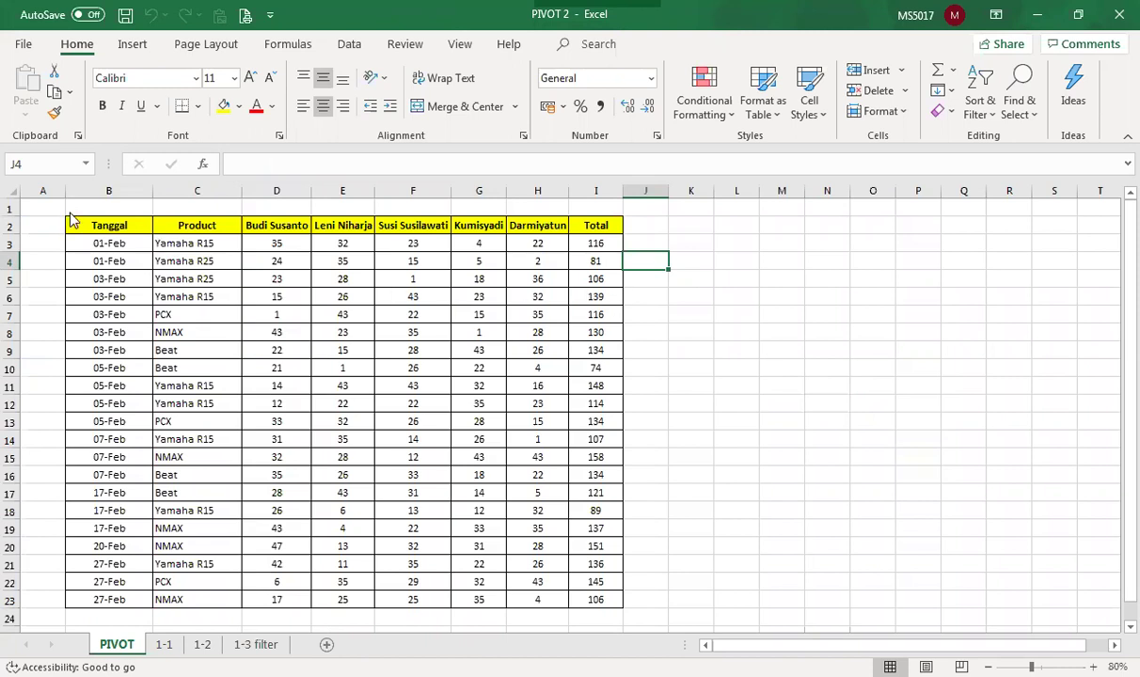
click(133, 47)
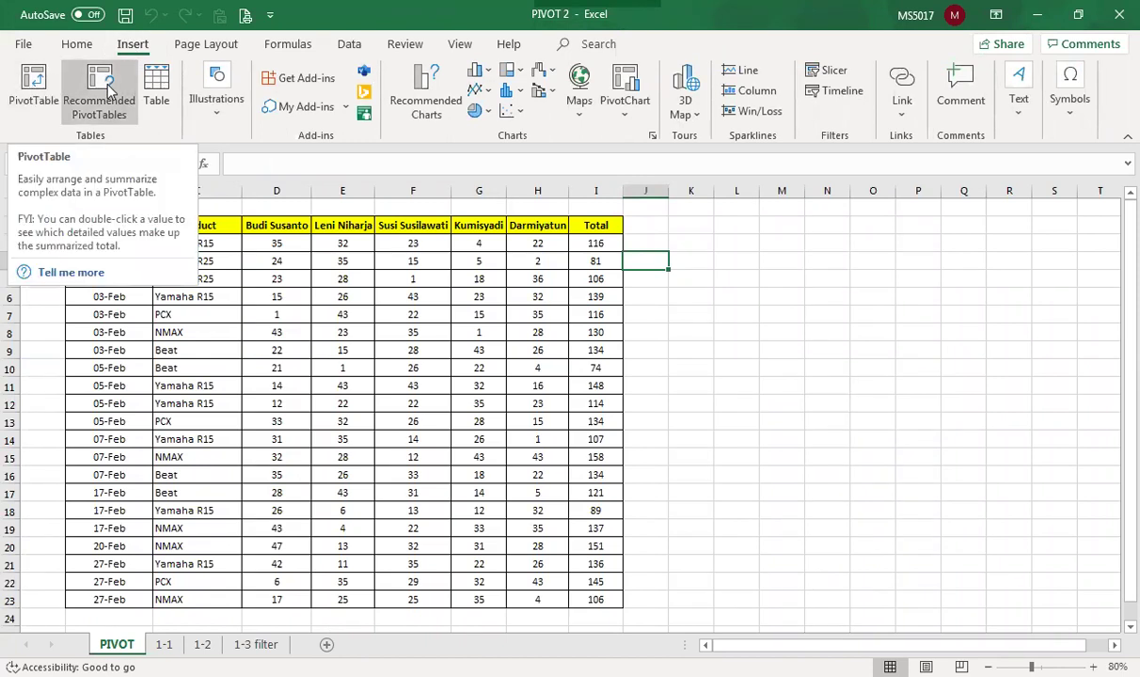
click(28, 98)
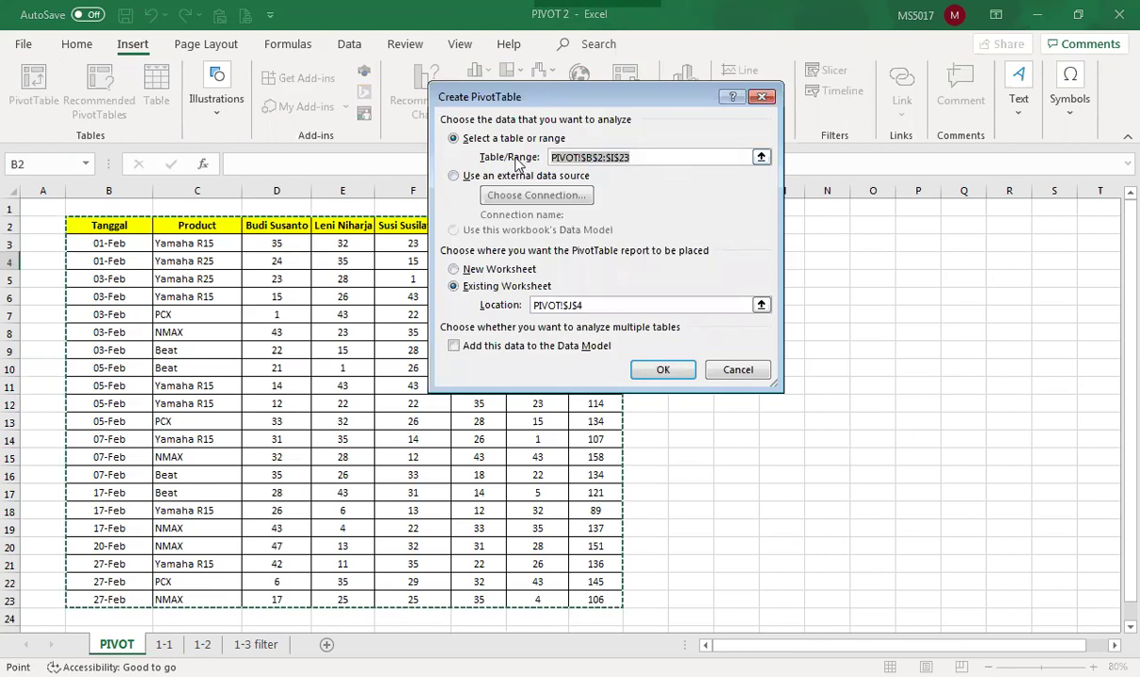
key(BackSpace)
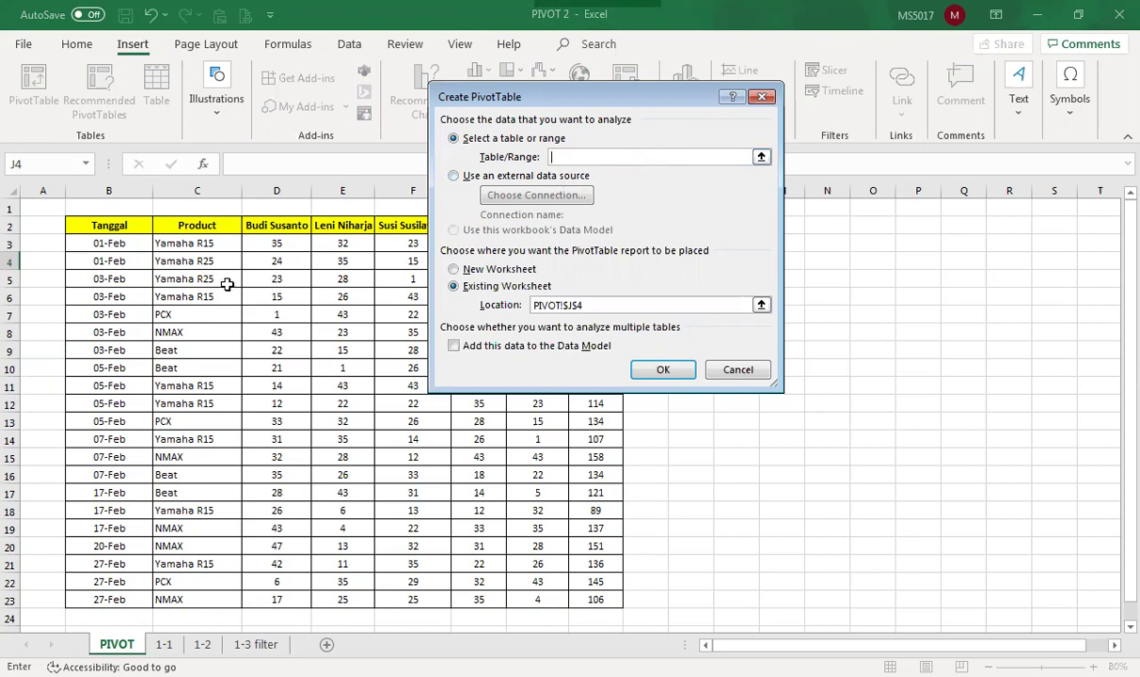
click(118, 224)
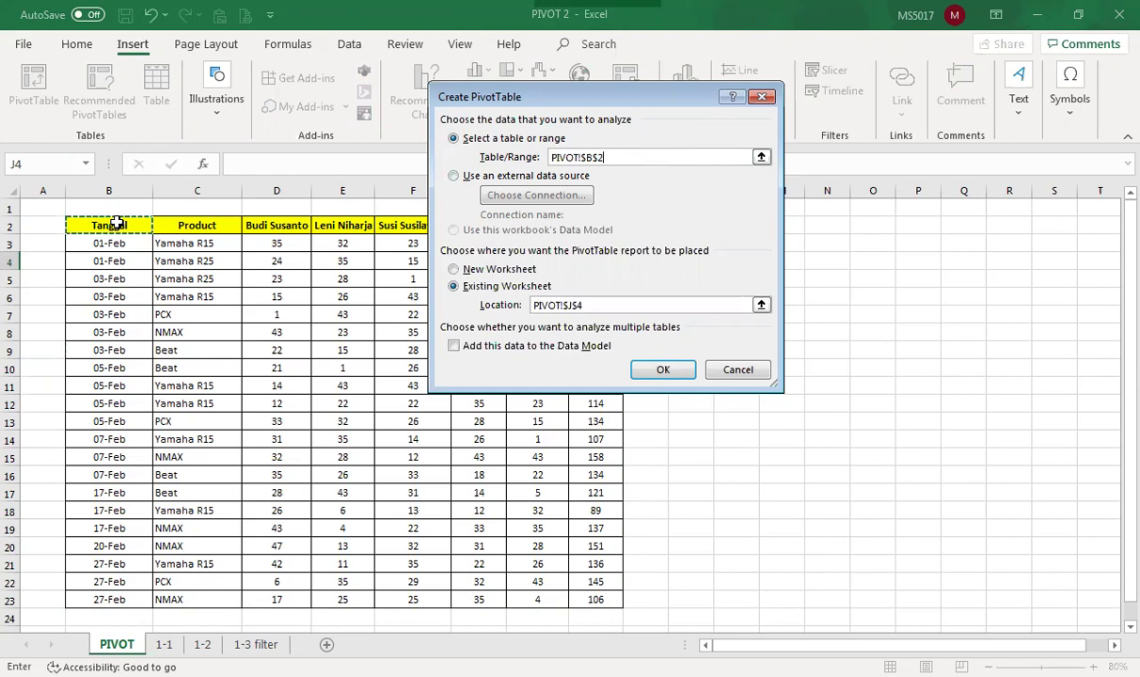
drag(117, 223, 594, 596)
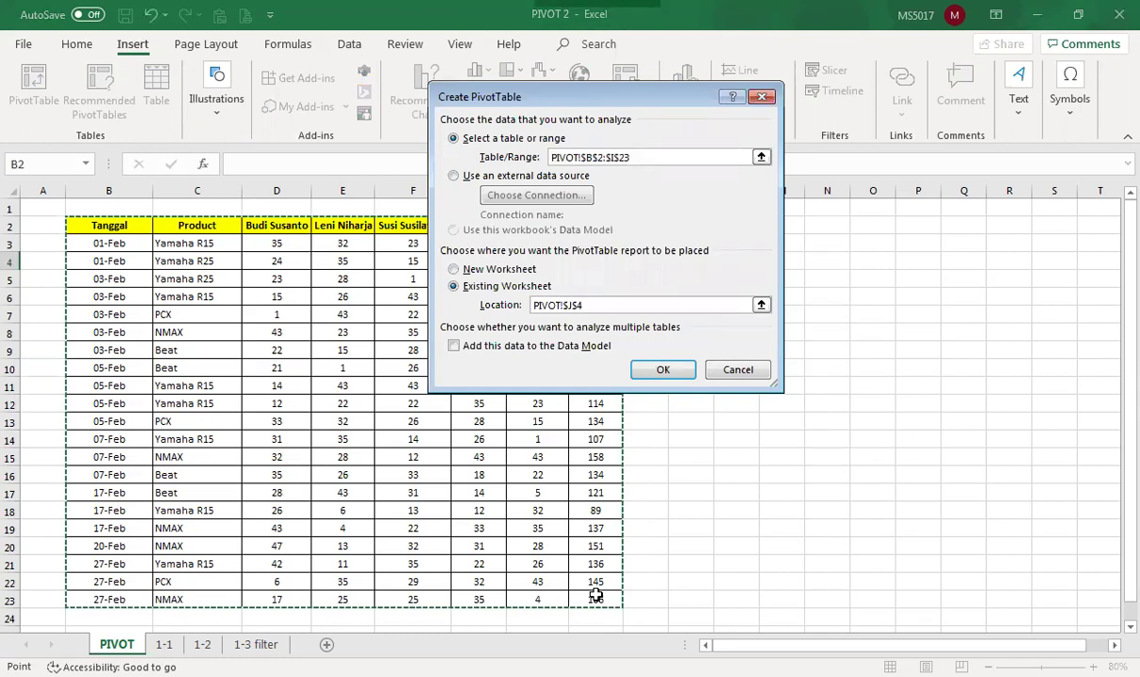
click(455, 270)
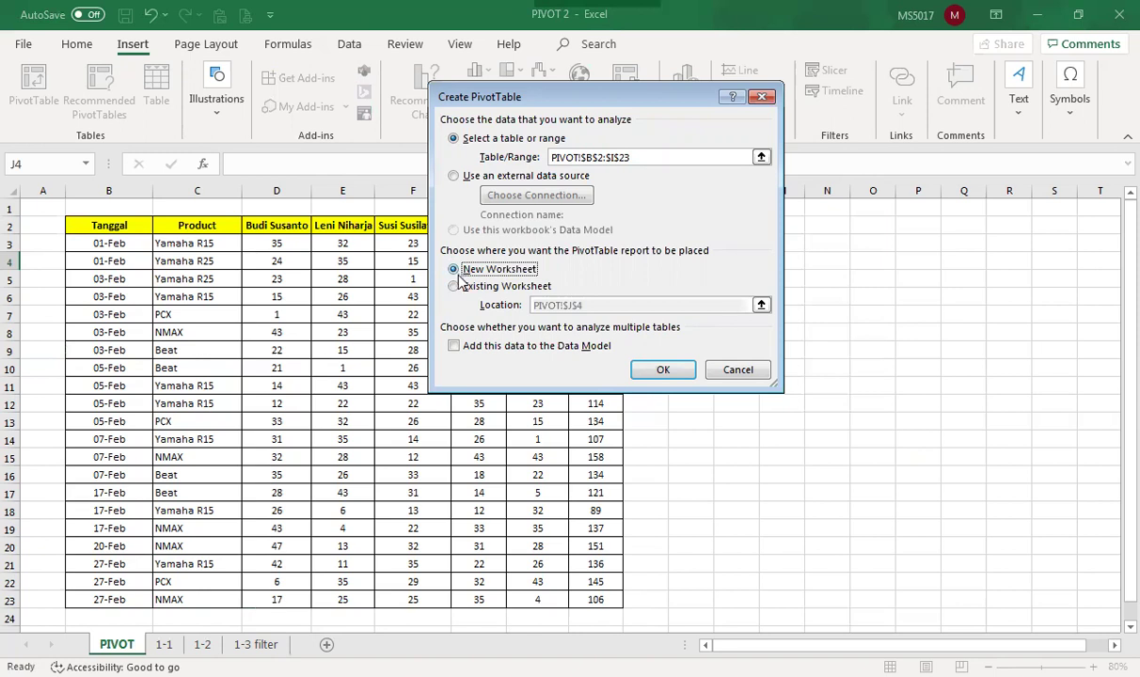
click(663, 371)
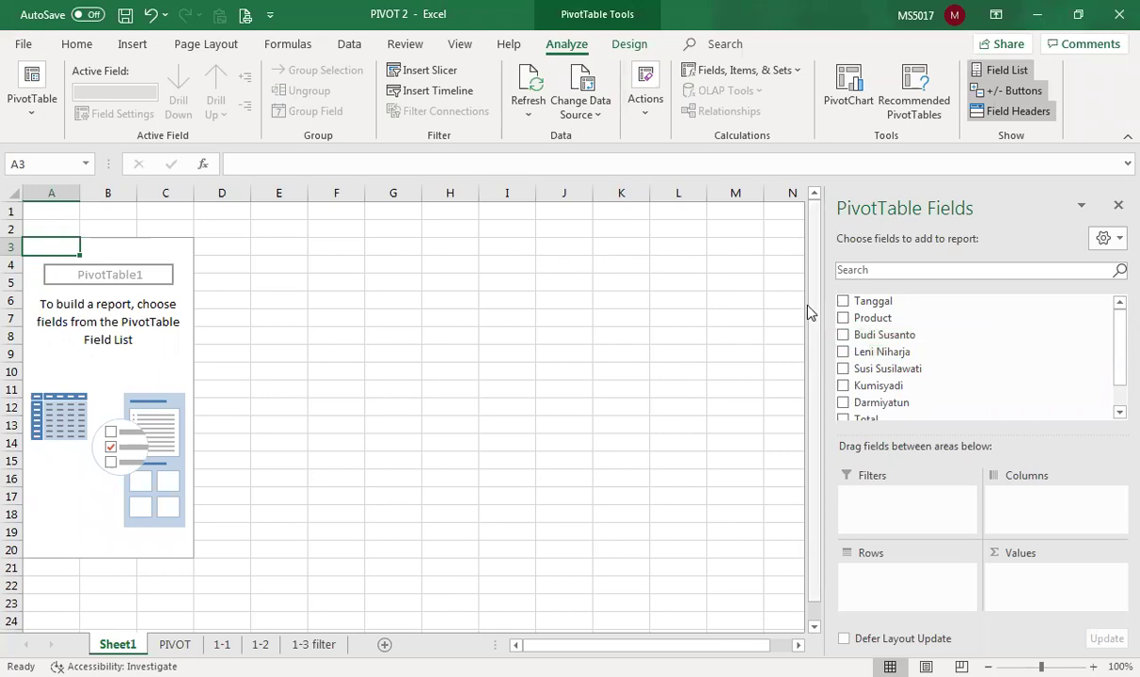
Add the Tanggal and Product fields to the PivotTable rows, with Product placed above Tanggal.
drag(873, 303, 868, 581)
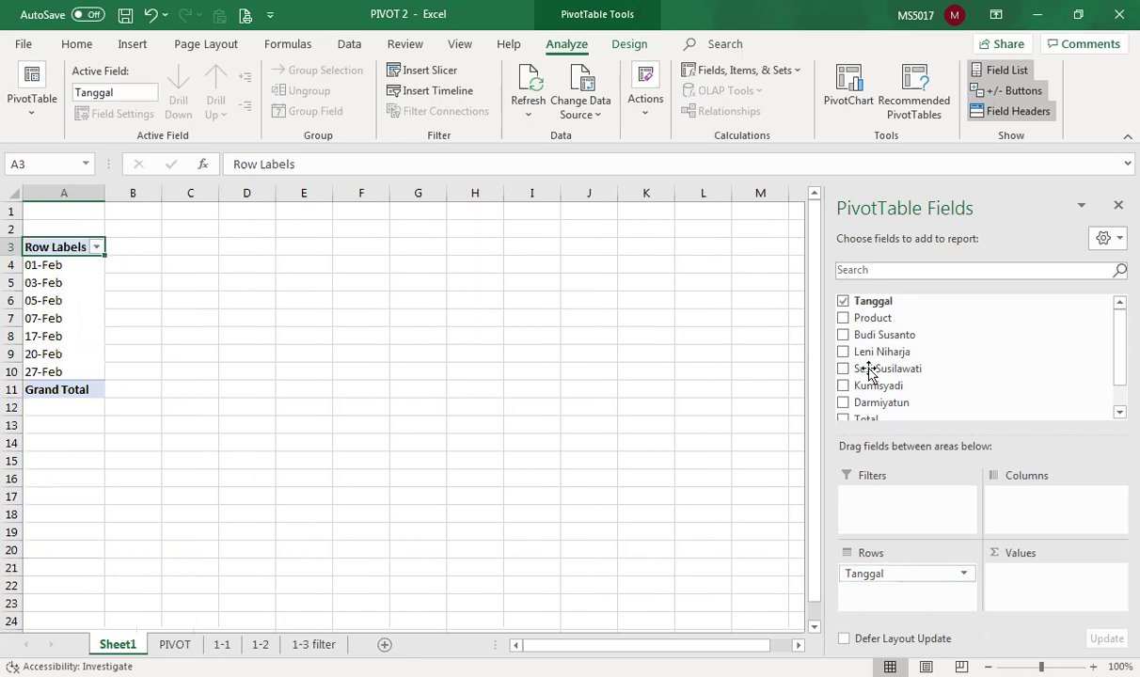
drag(871, 322, 866, 600)
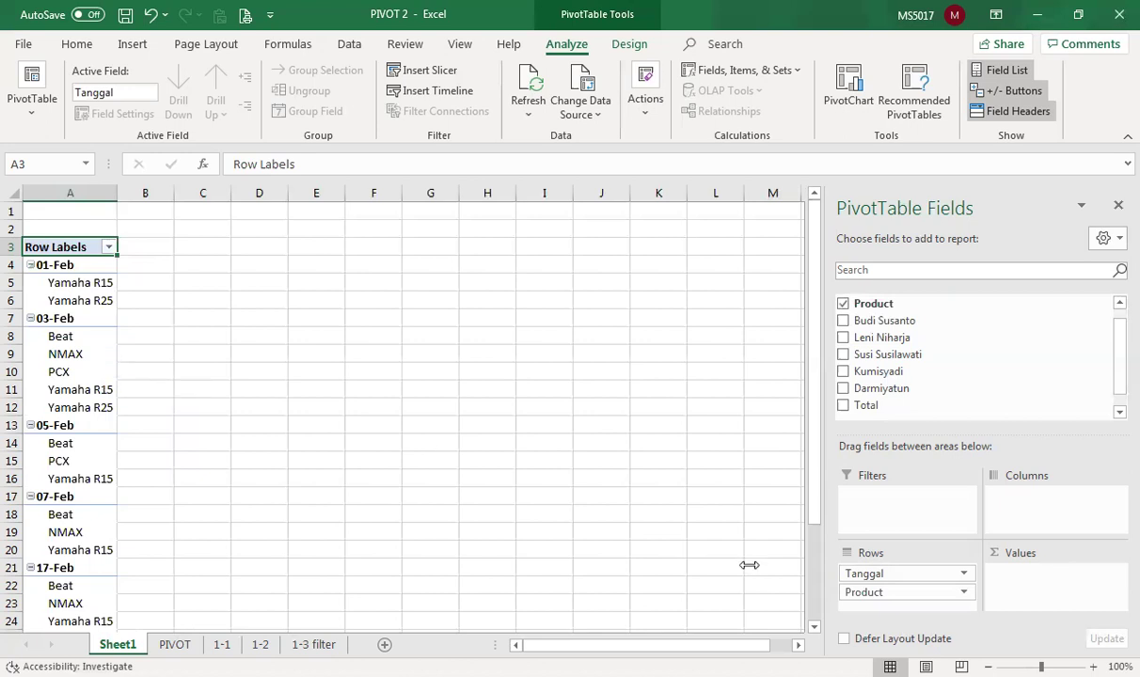
drag(867, 598, 890, 573)
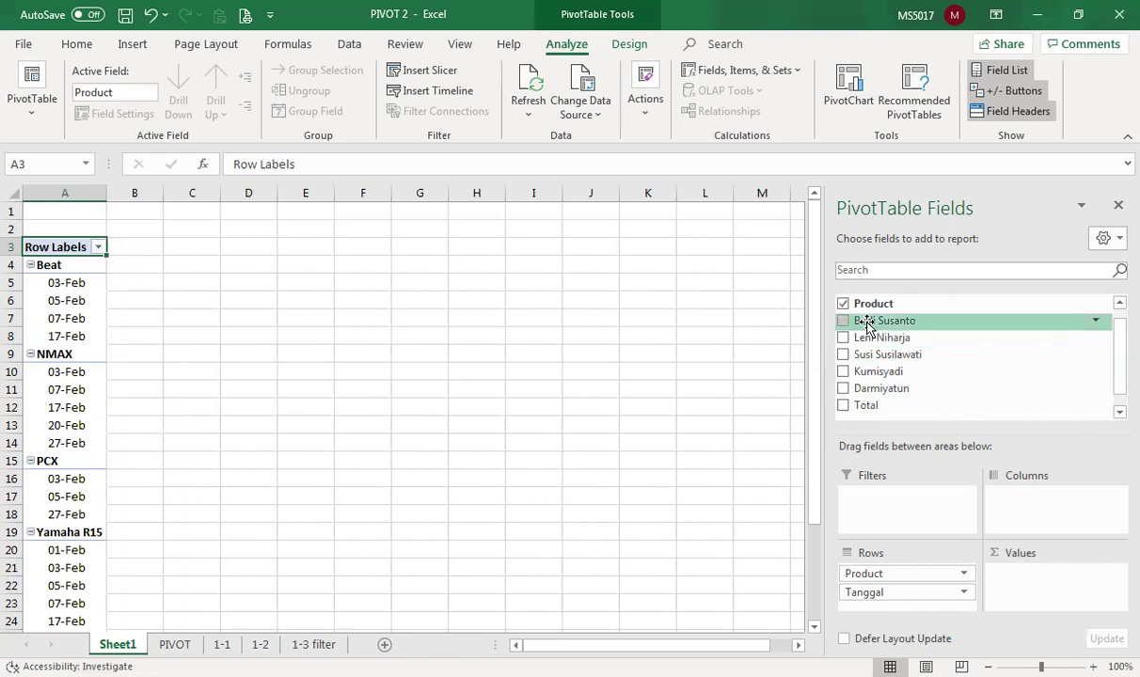
Add the five salesperson fields and the Total field to the PivotTable values as sums.
drag(865, 323, 1032, 580)
drag(854, 345, 1020, 603)
drag(867, 364, 1027, 604)
drag(878, 355, 1066, 609)
drag(940, 371, 987, 602)
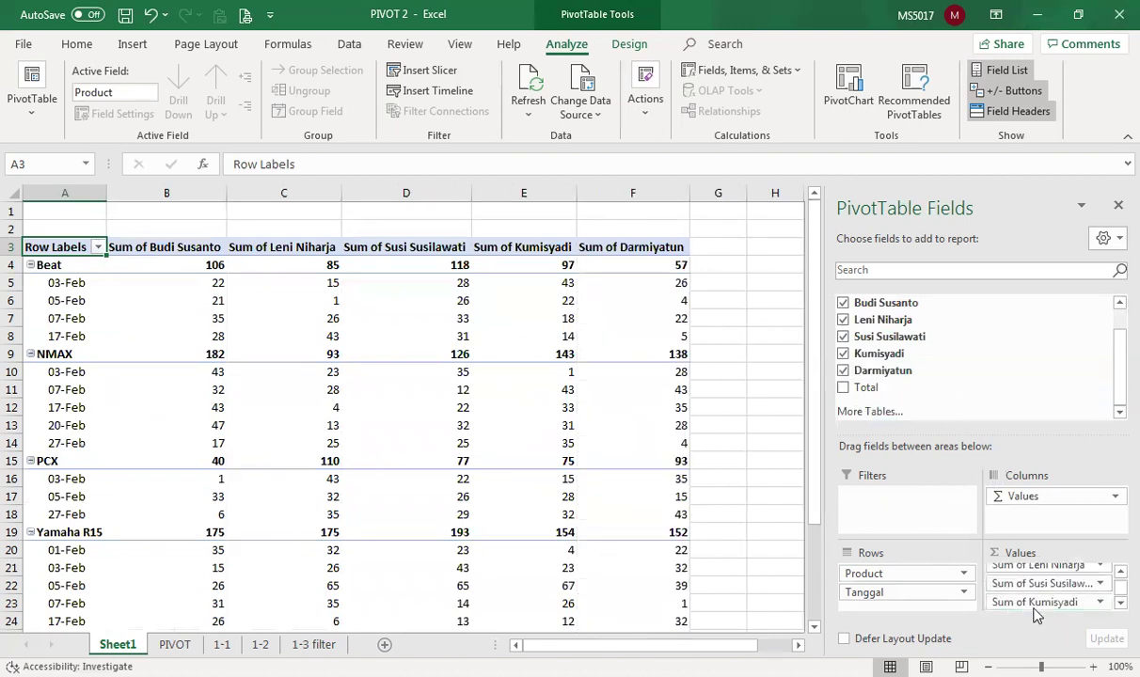
drag(863, 387, 1045, 604)
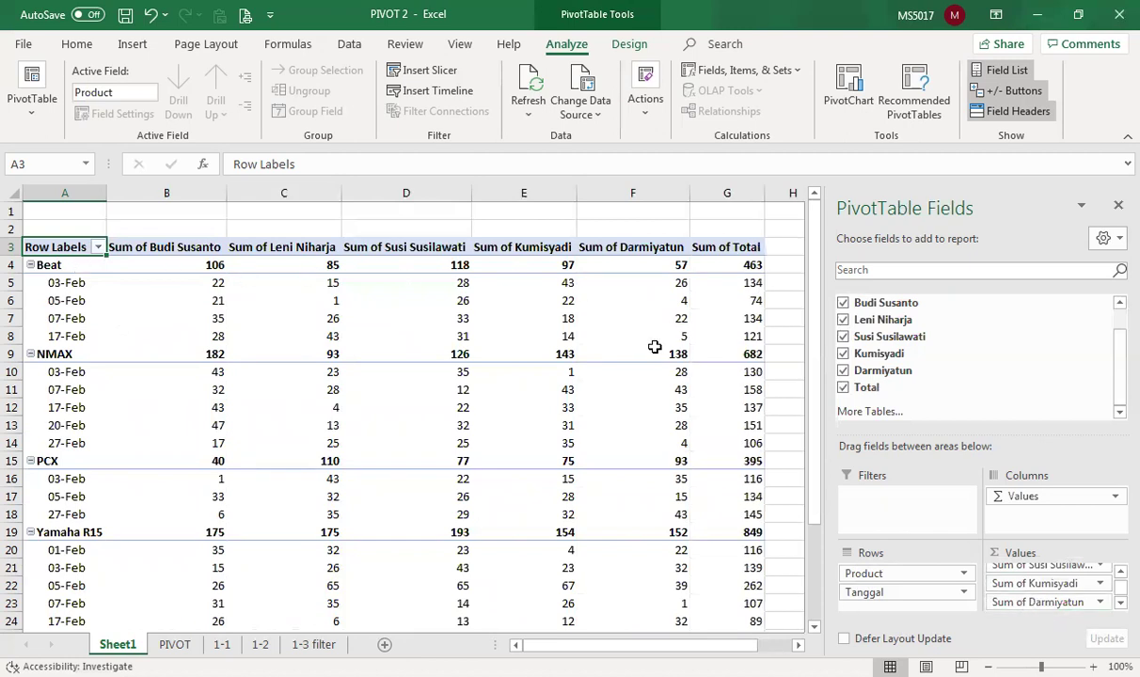
Move the Product field from rows to columns above Values and look through the product groups in the report.
mouse_move(654, 347)
drag(873, 575, 1033, 498)
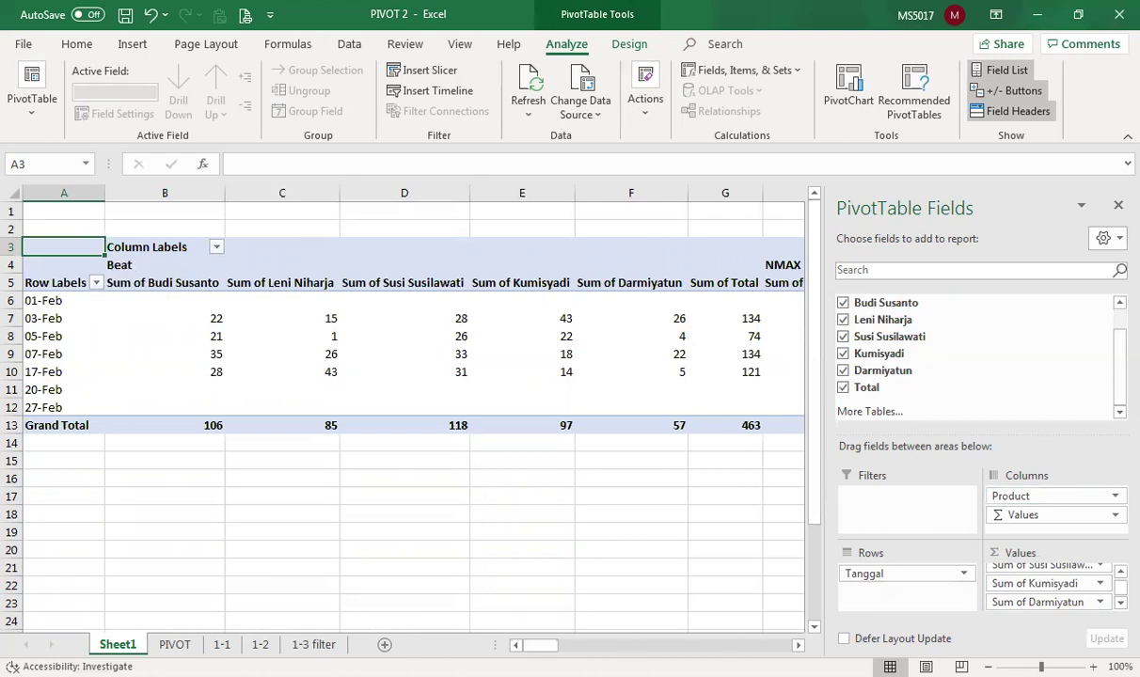
scroll(413, 404, right, 4)
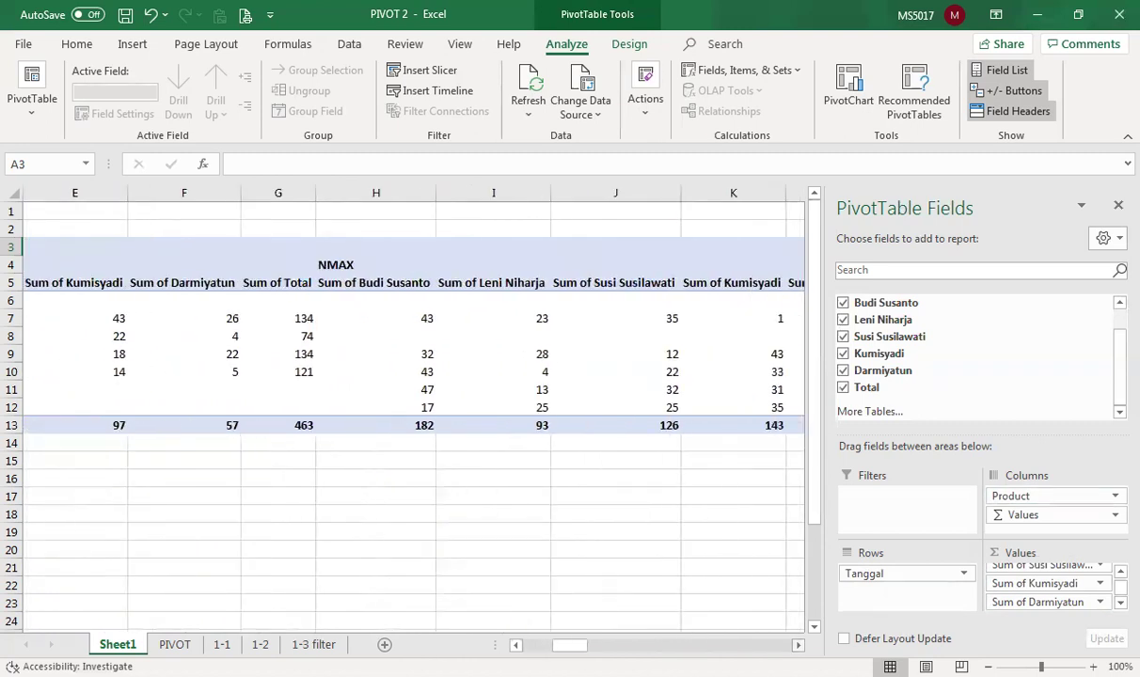
scroll(414, 404, right, 5)
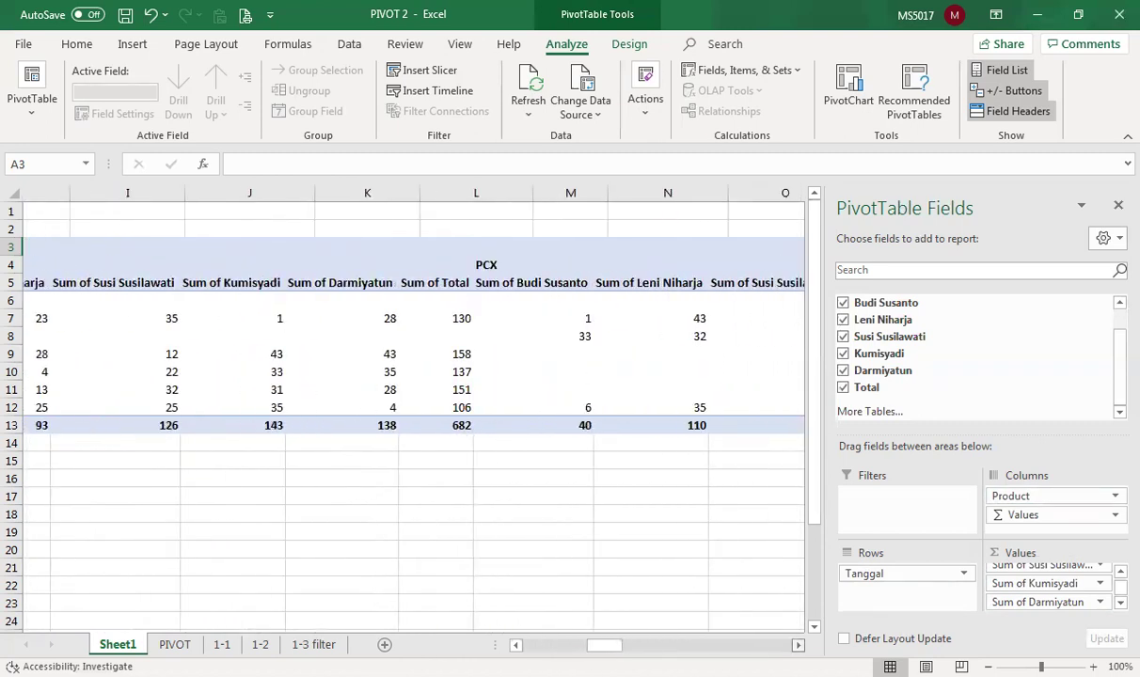
scroll(414, 405, right, 4)
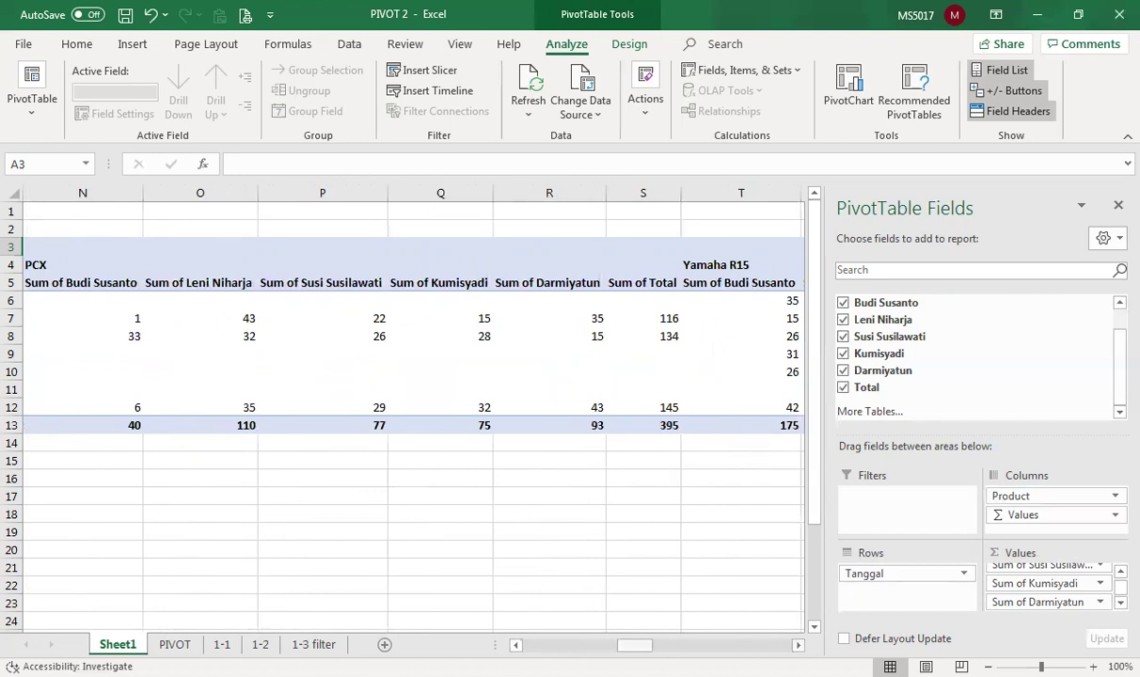
scroll(184, 310, left, 10)
Fill the Beat product block B4:F13 of the PivotTable with yellow.
drag(148, 264, 649, 425)
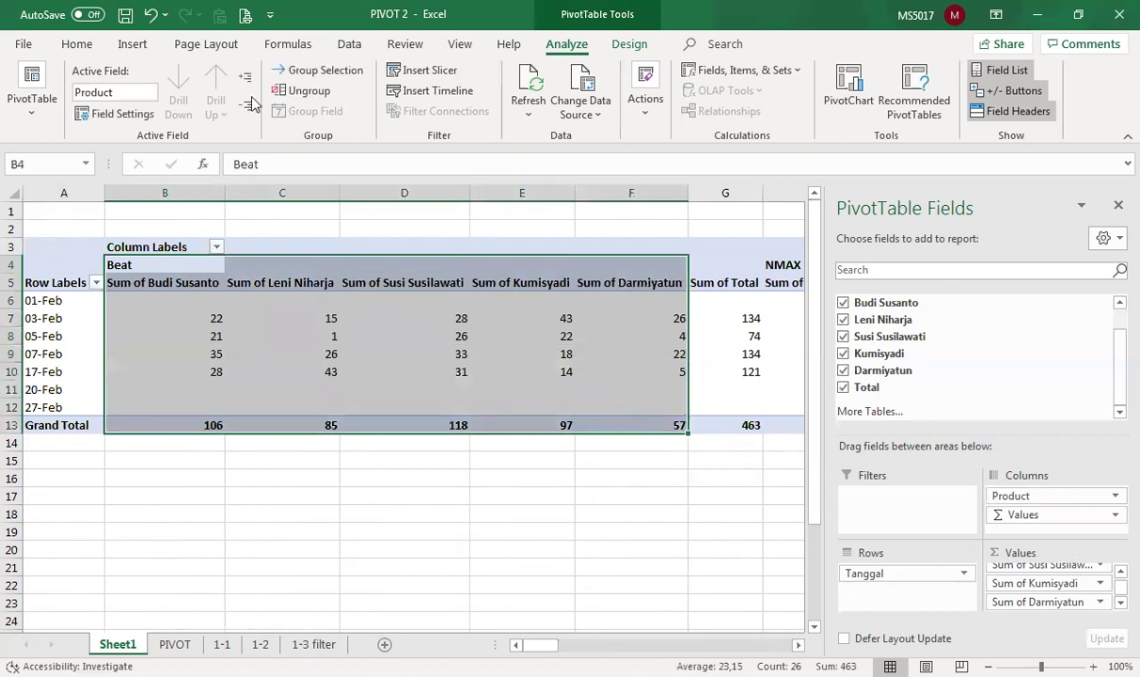
click(73, 45)
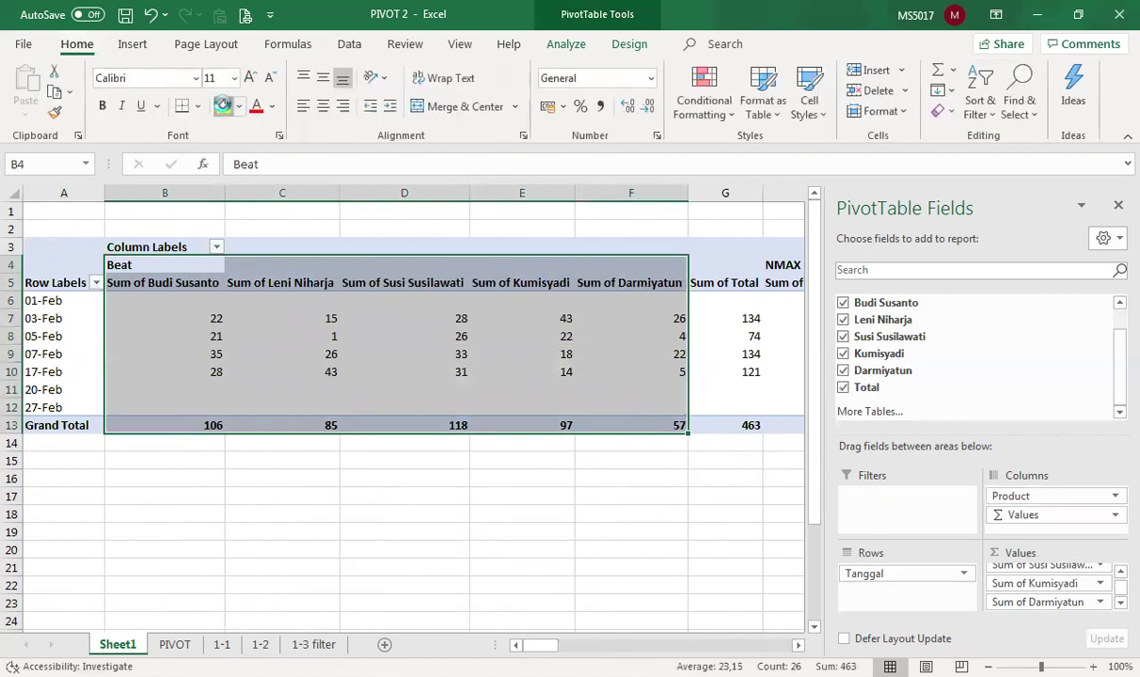
click(223, 105)
click(294, 548)
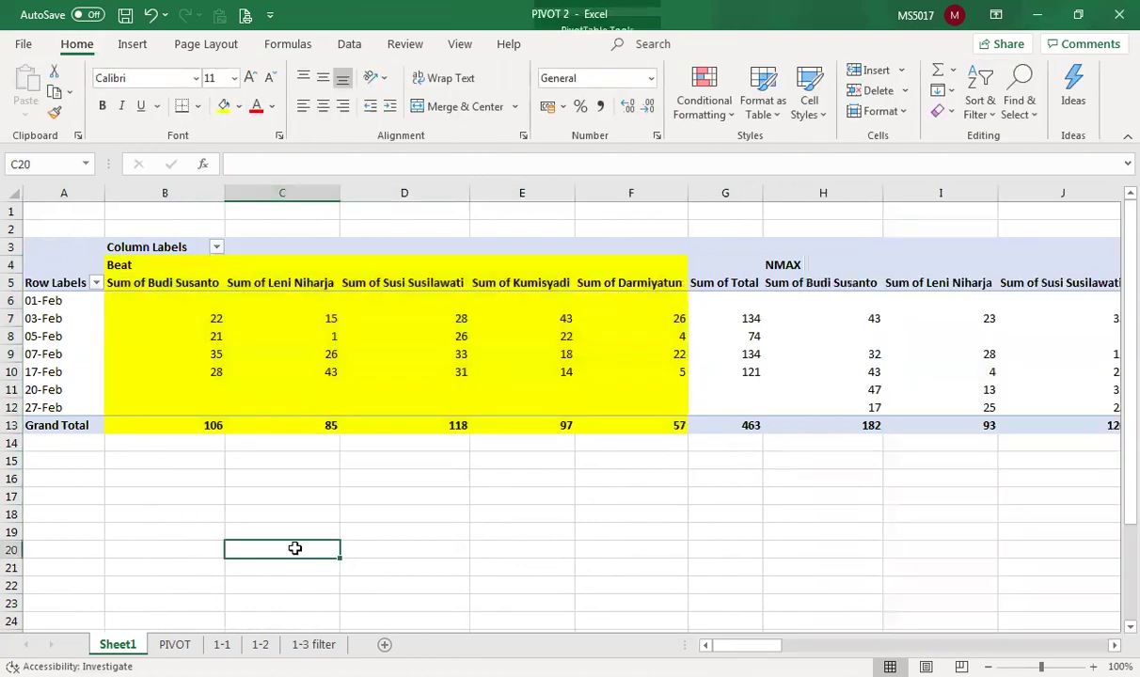
click(460, 258)
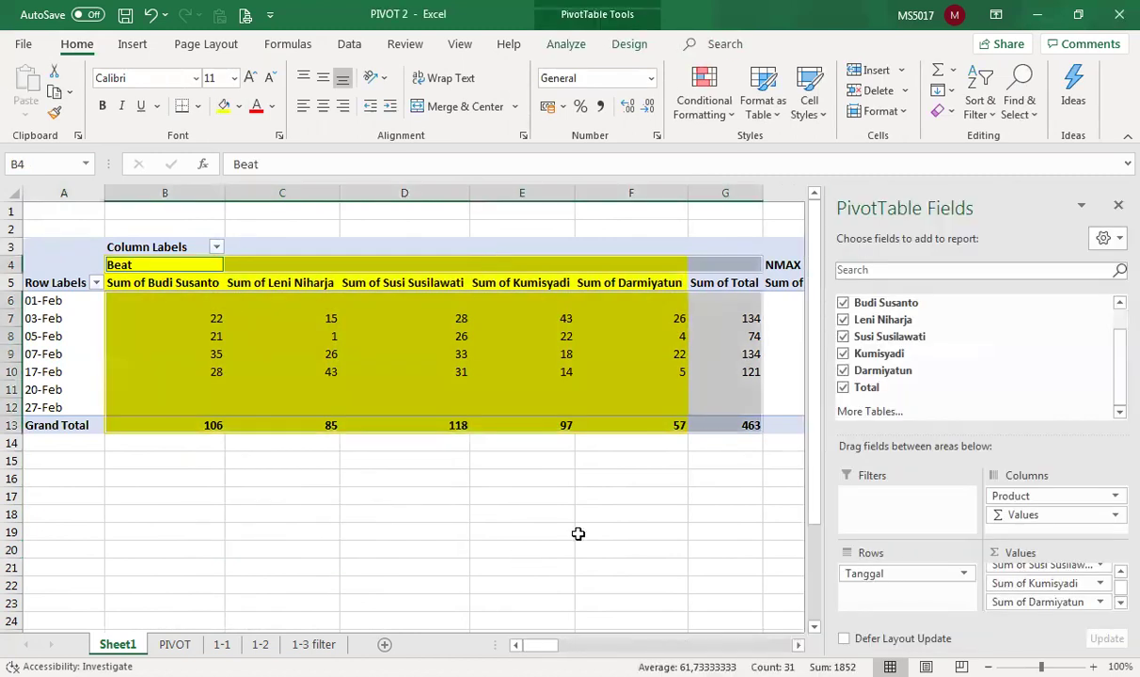
click(606, 534)
click(539, 251)
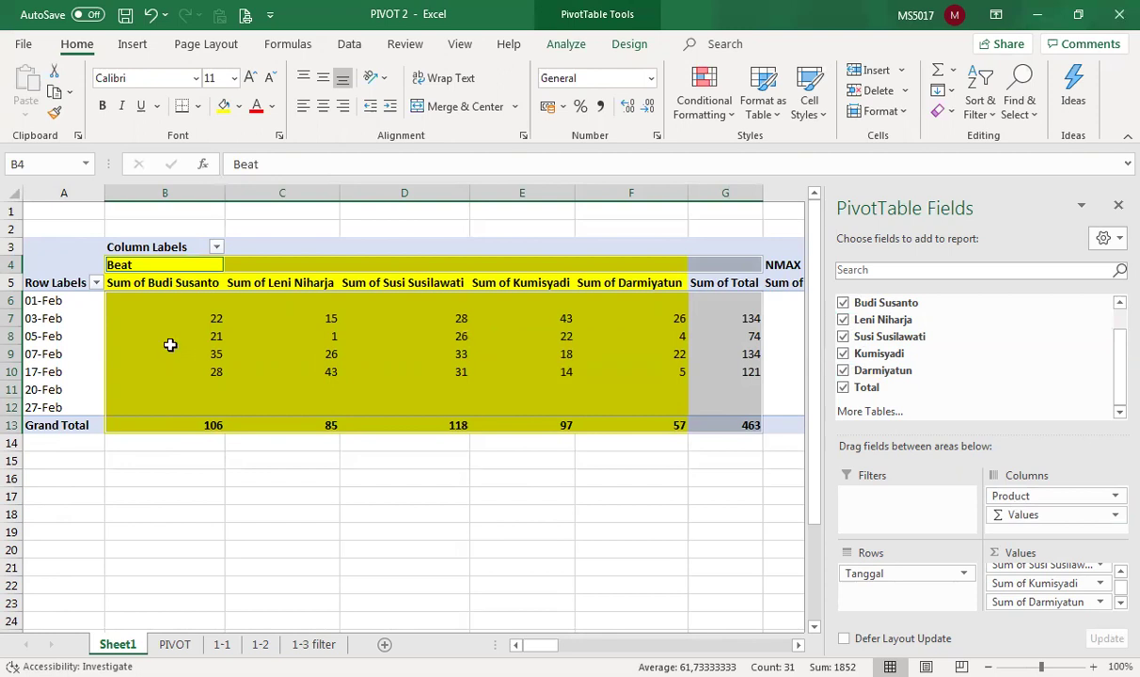
Move the Product field to the rows below Tanggal and remove the fill colour from the whole sheet.
drag(995, 497, 894, 588)
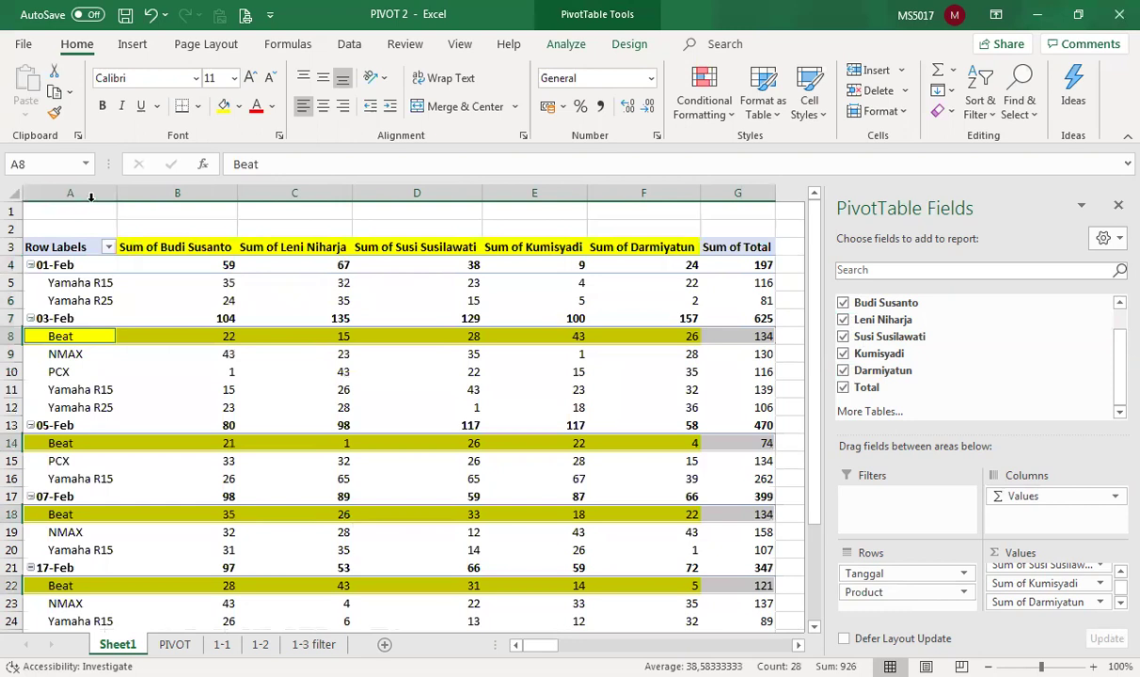
click(11, 193)
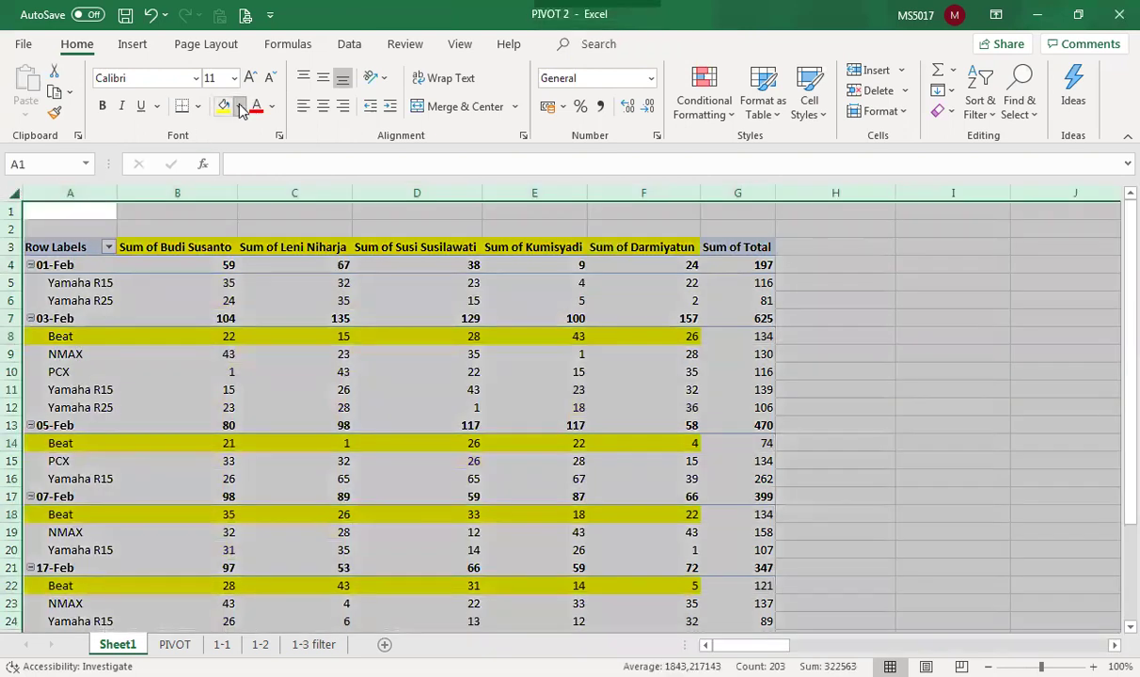
click(239, 106)
click(243, 299)
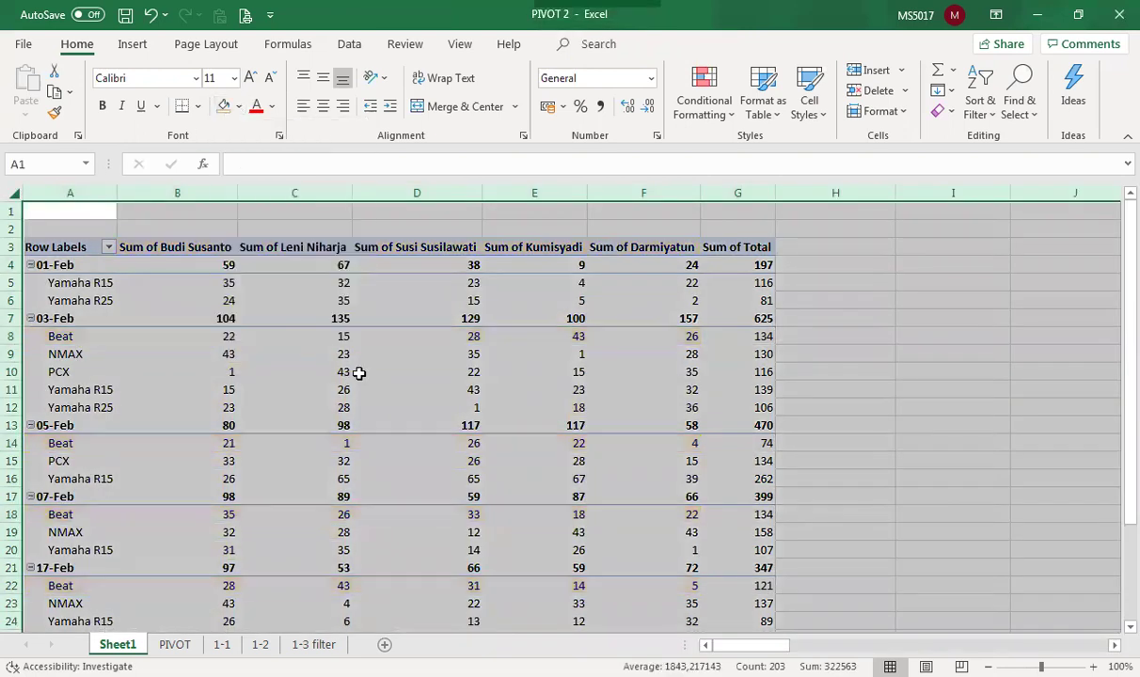
click(362, 372)
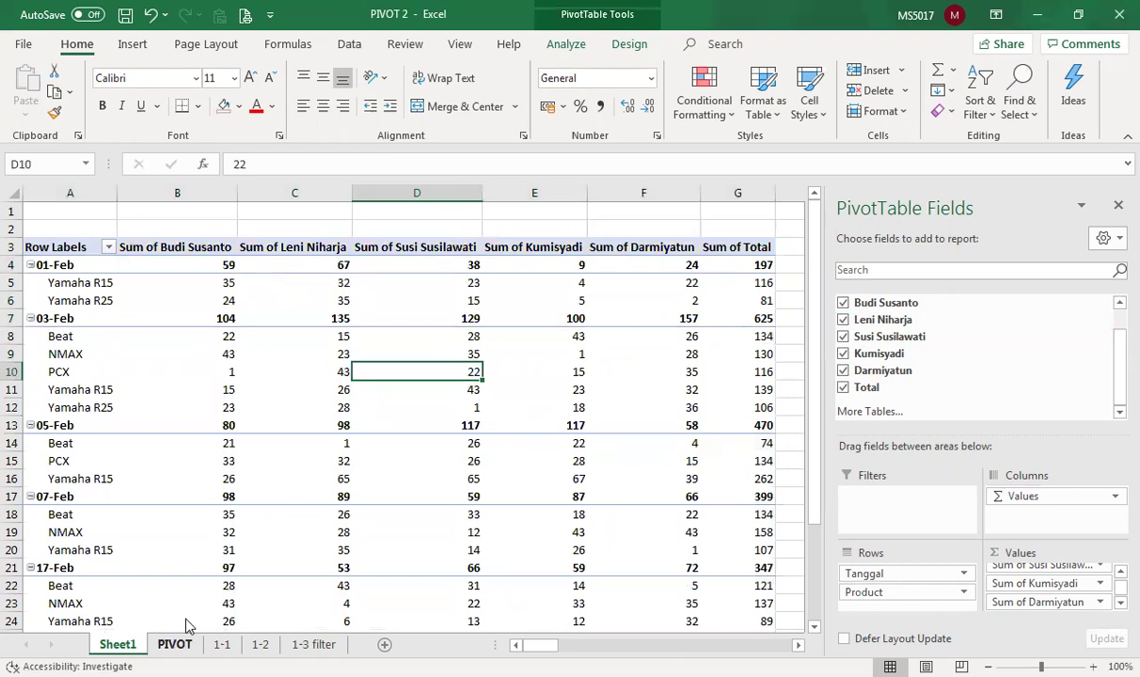
Fill cell D3 of the source table on the PIVOT sheet with red.
click(174, 645)
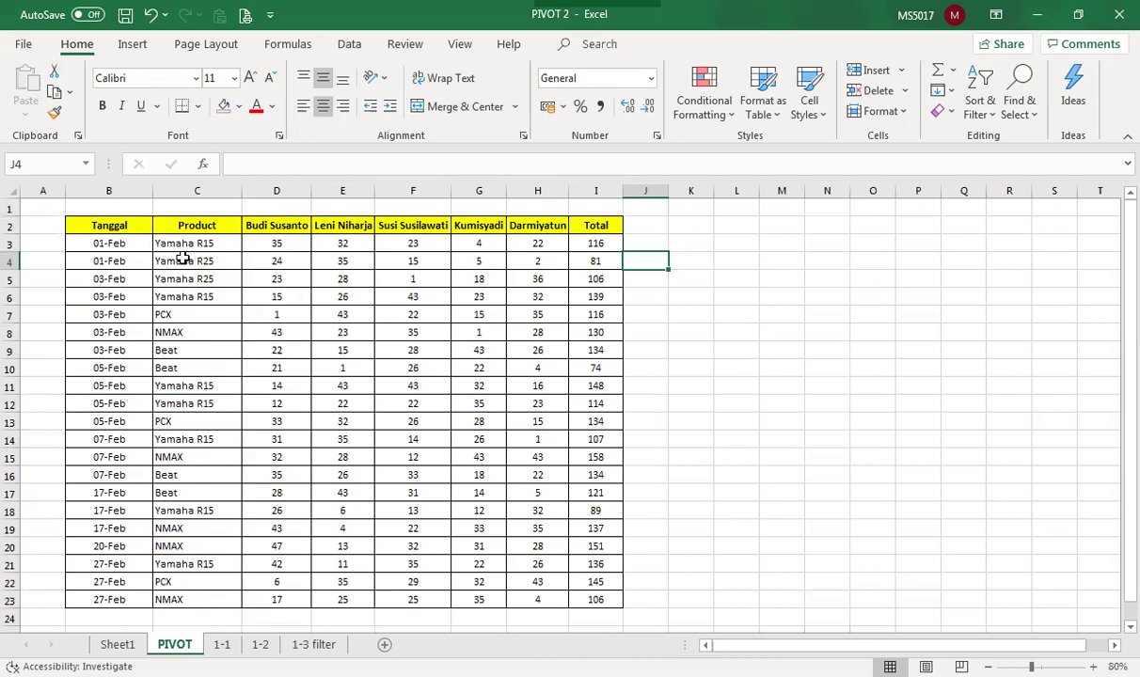
click(270, 239)
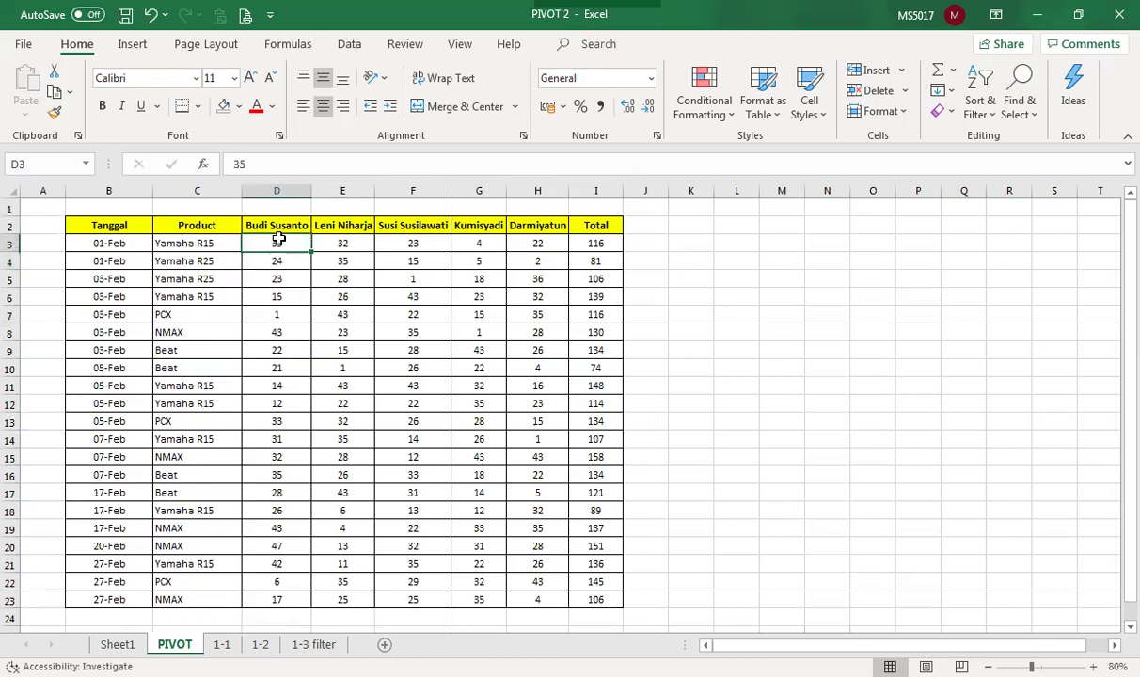
click(241, 110)
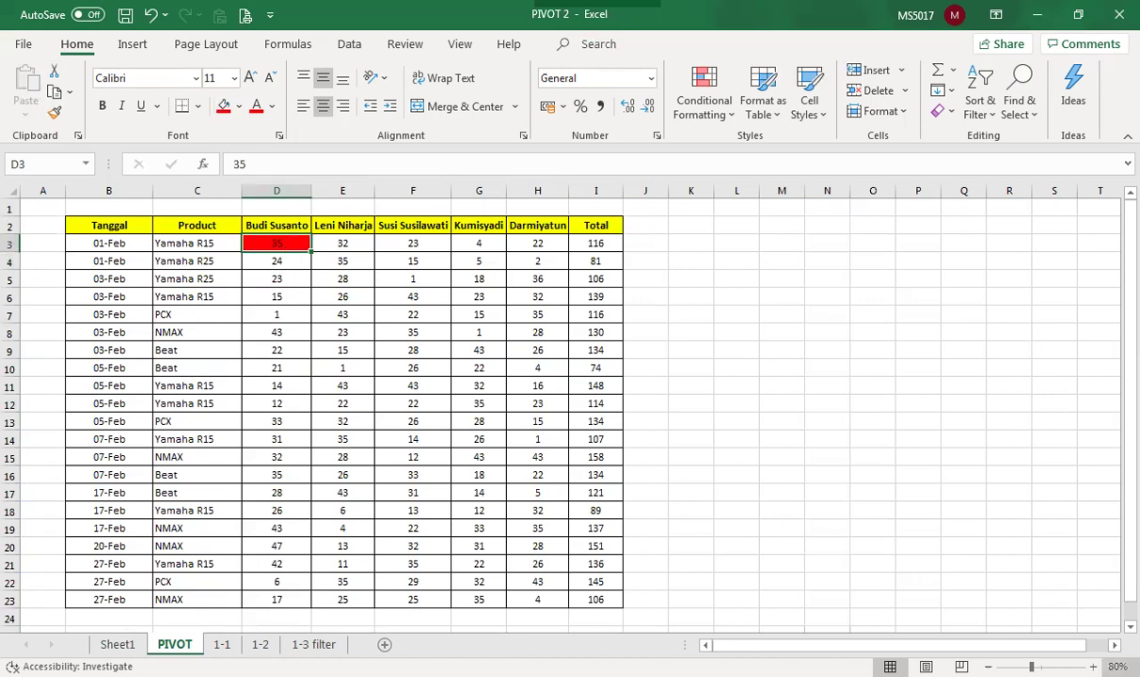
click(1041, 667)
scroll(658, 517, up, 1)
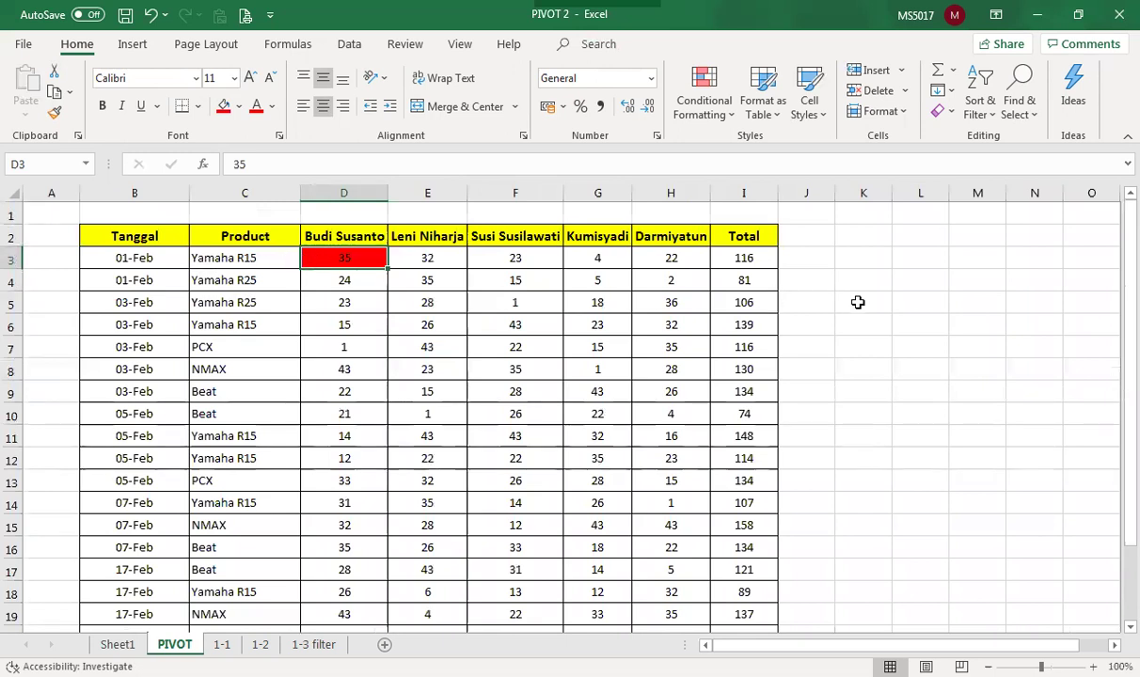
click(862, 301)
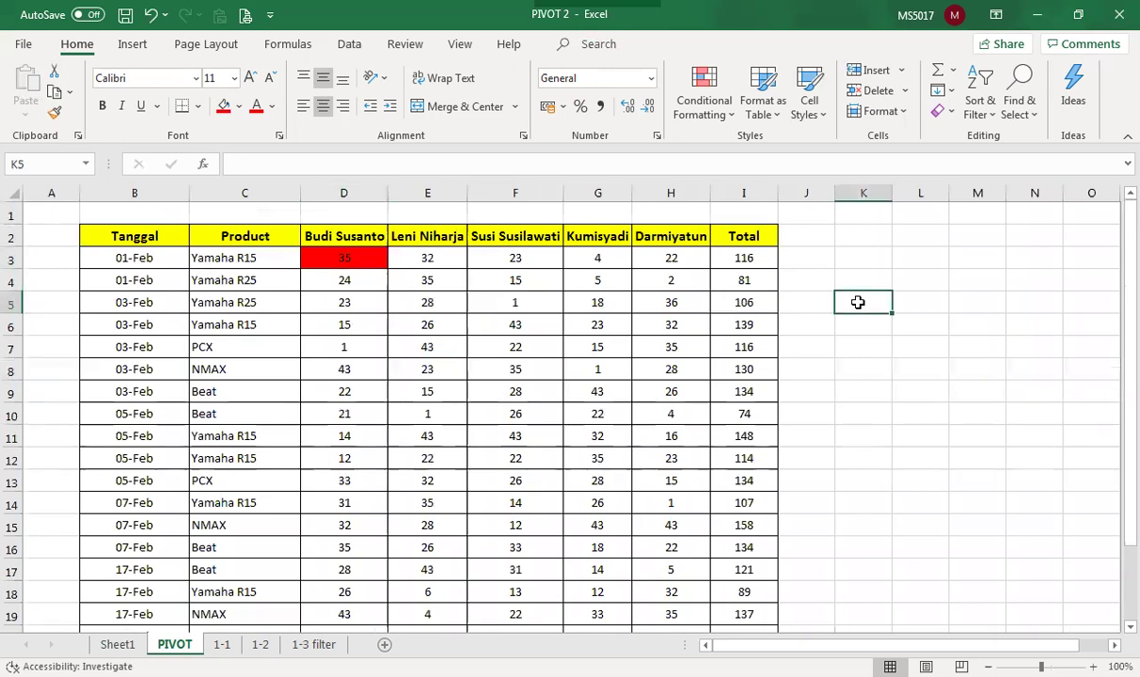
Fill the matching 01-Feb Yamaha R15 value in cell B5 of the Sheet1 PivotTable with red.
click(117, 644)
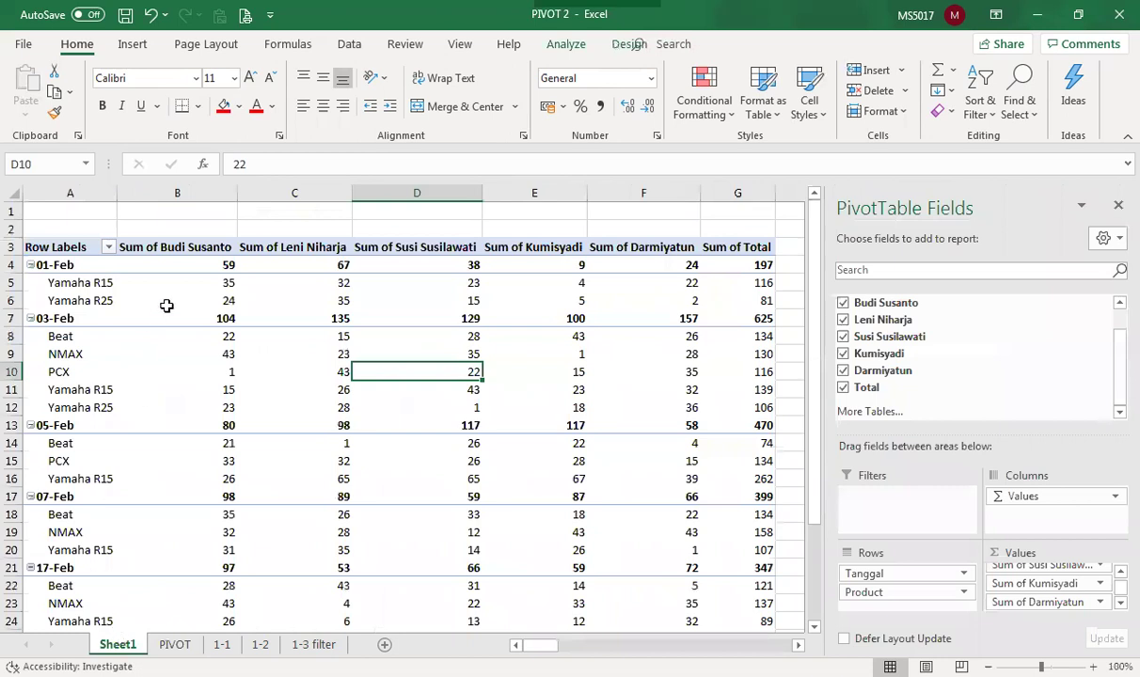
click(242, 282)
click(215, 283)
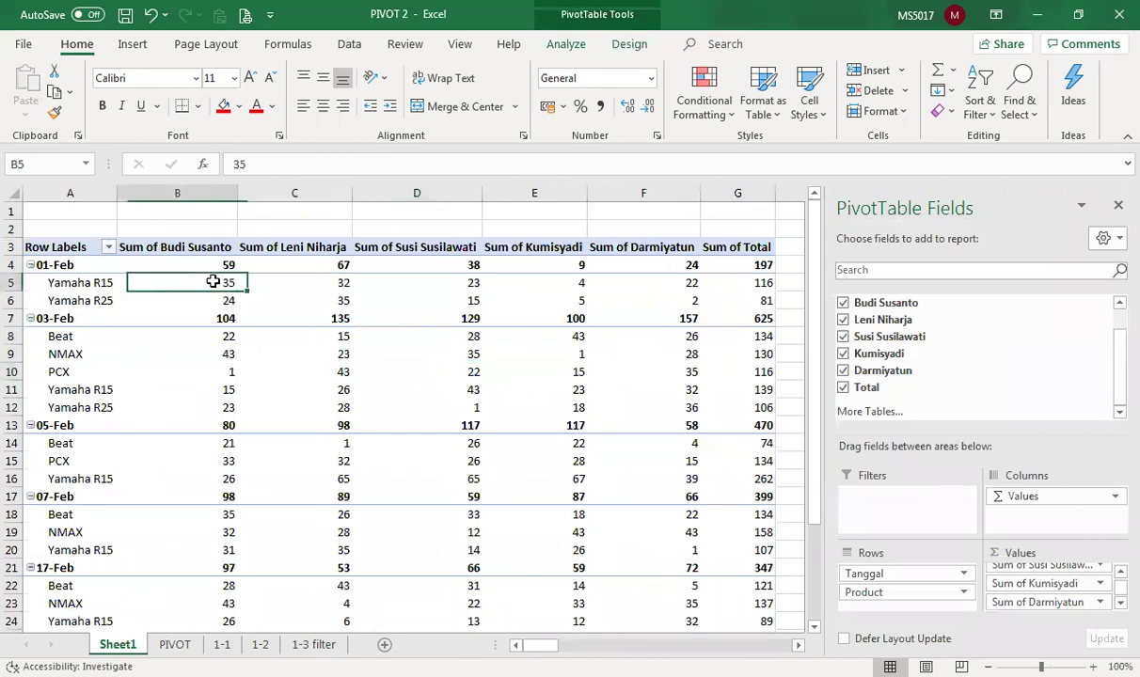
click(223, 108)
click(421, 402)
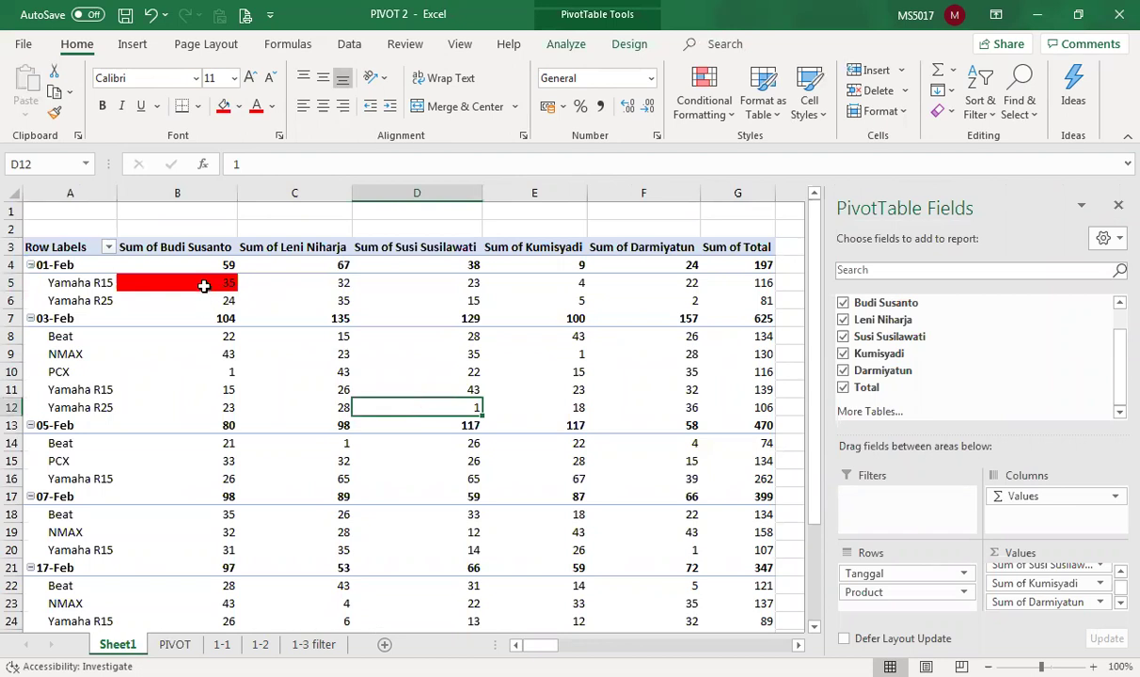
mouse_move(172, 442)
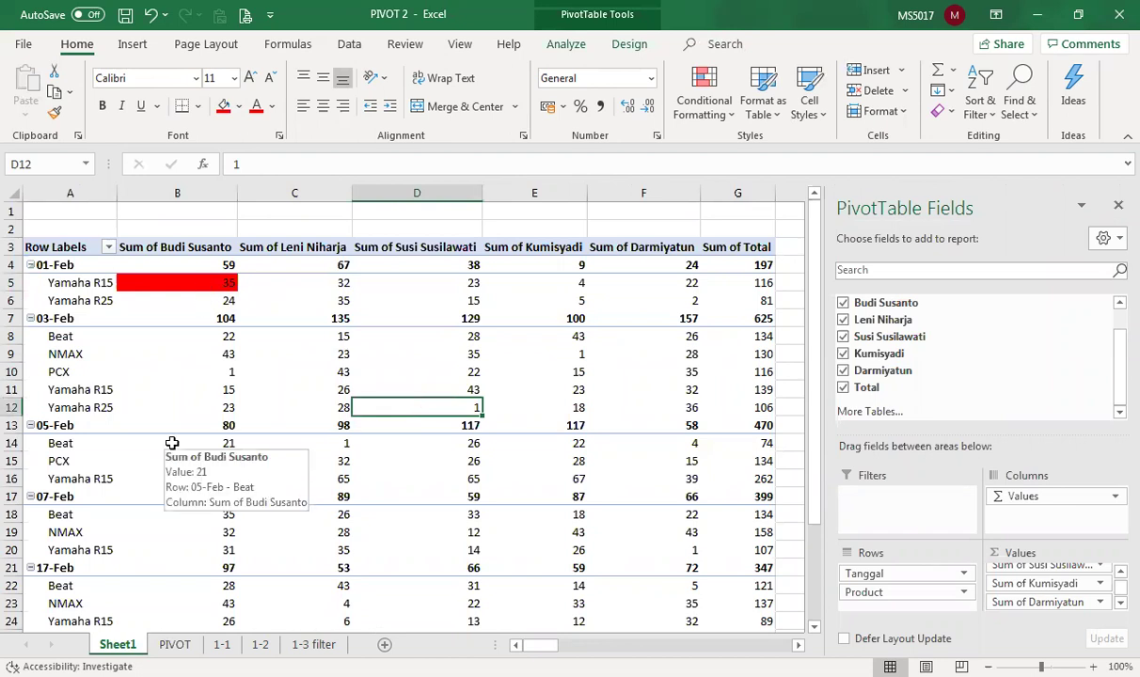
Set the 01-Feb Yamaha R15 value in cell D3 of the PIVOT sheet's source table to 0.
click(174, 645)
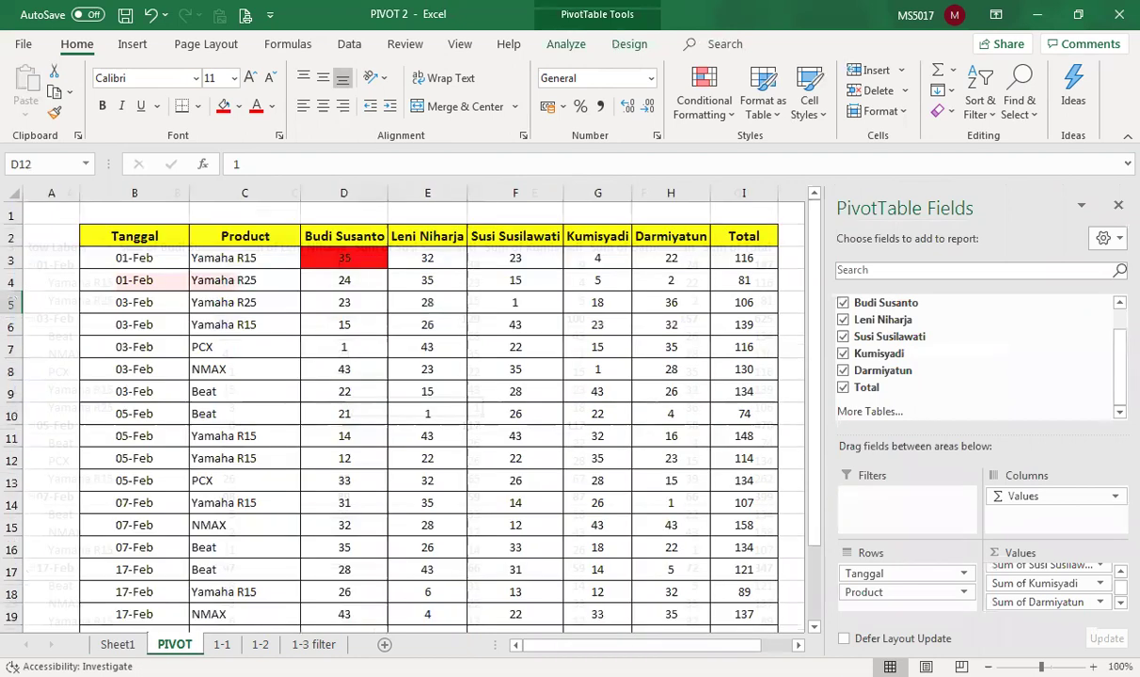
click(334, 255)
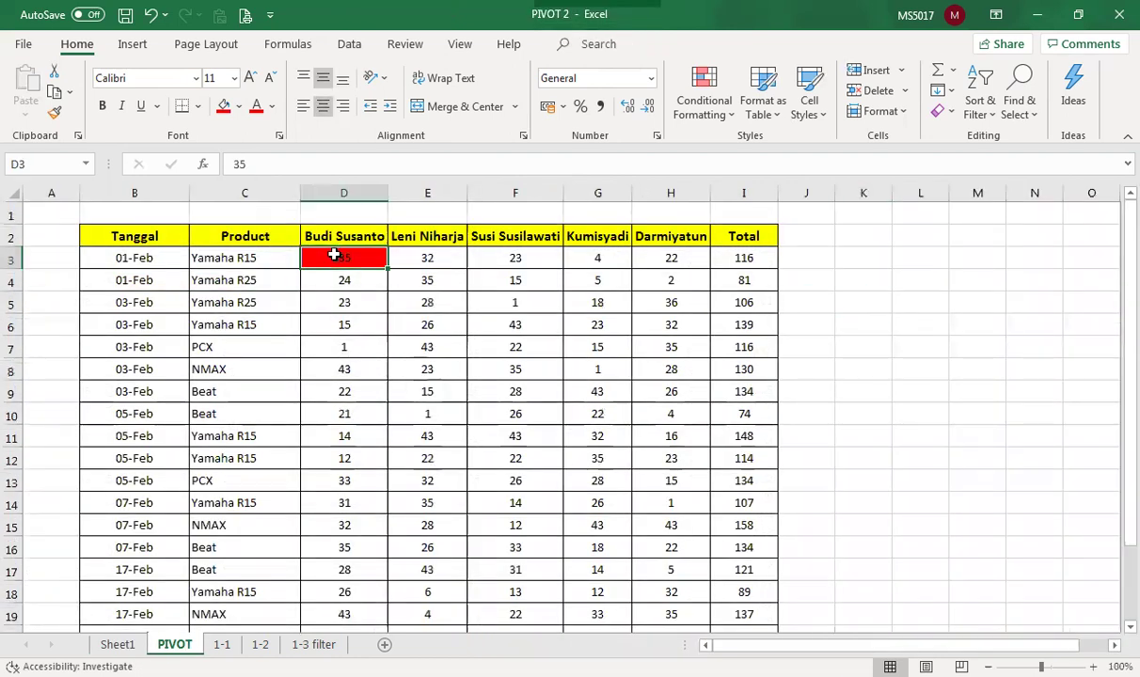
text(0)
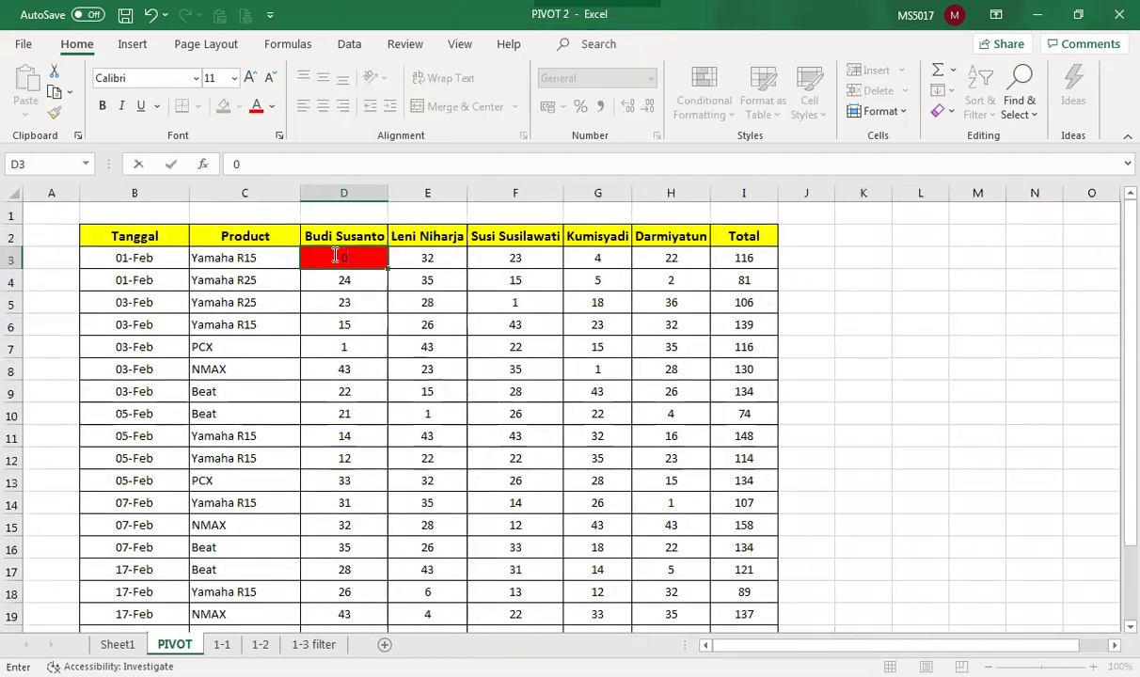
key(Return)
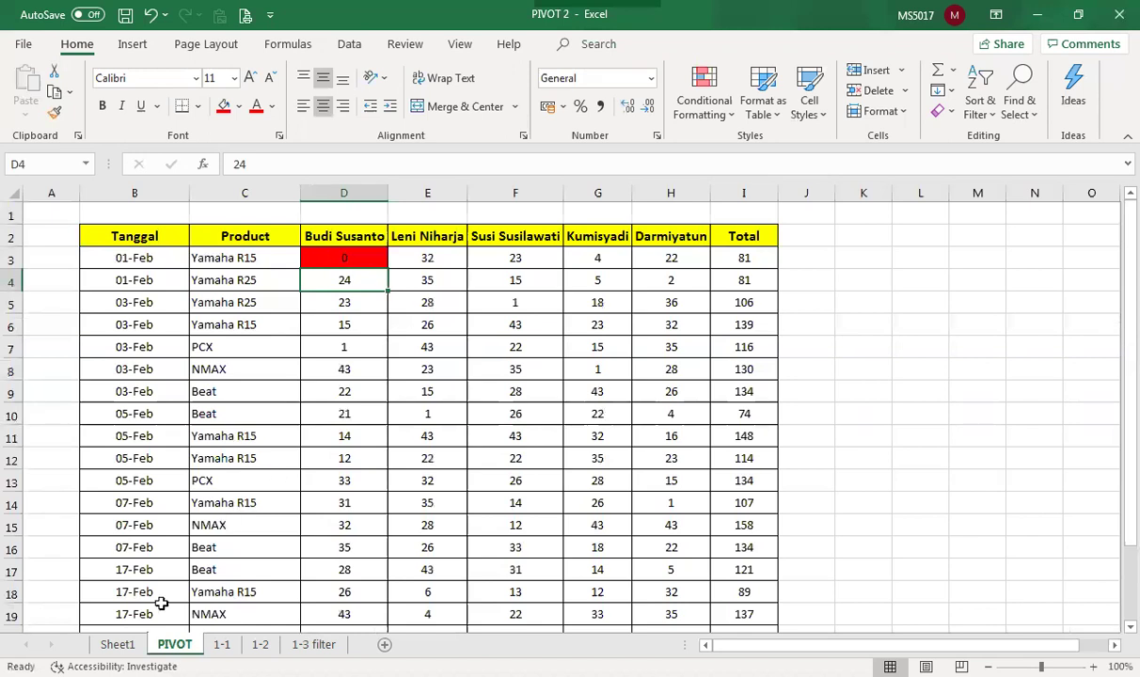
Refresh the PivotTable on Sheet1 so it picks up the edited source data.
click(120, 645)
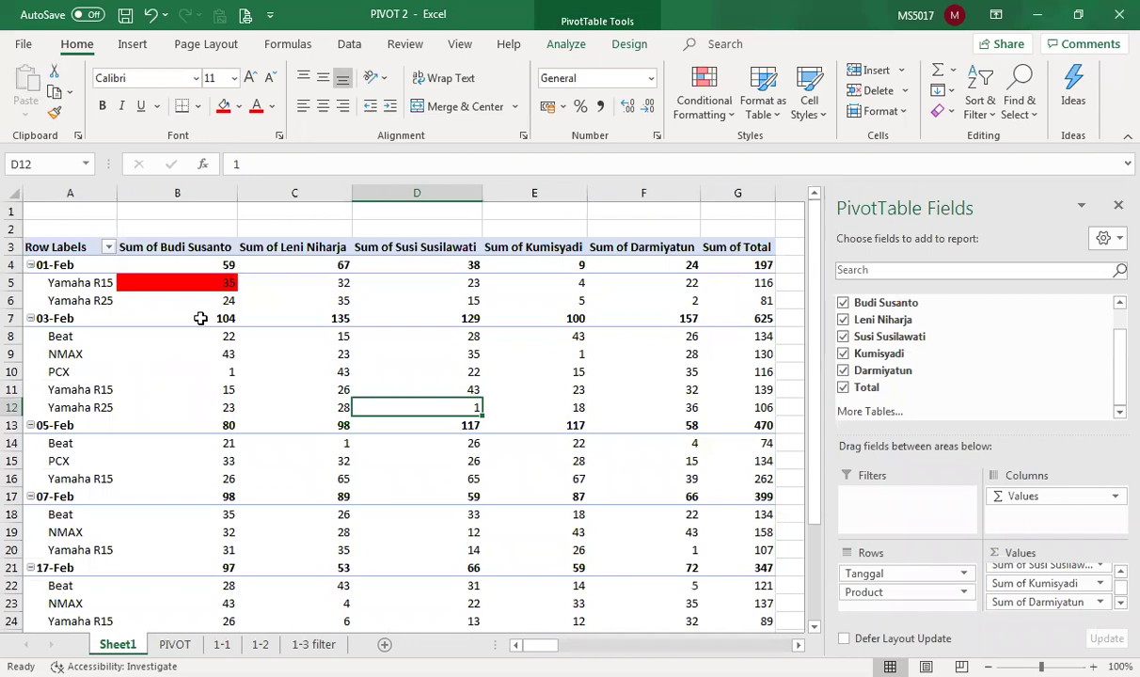
mouse_move(198, 319)
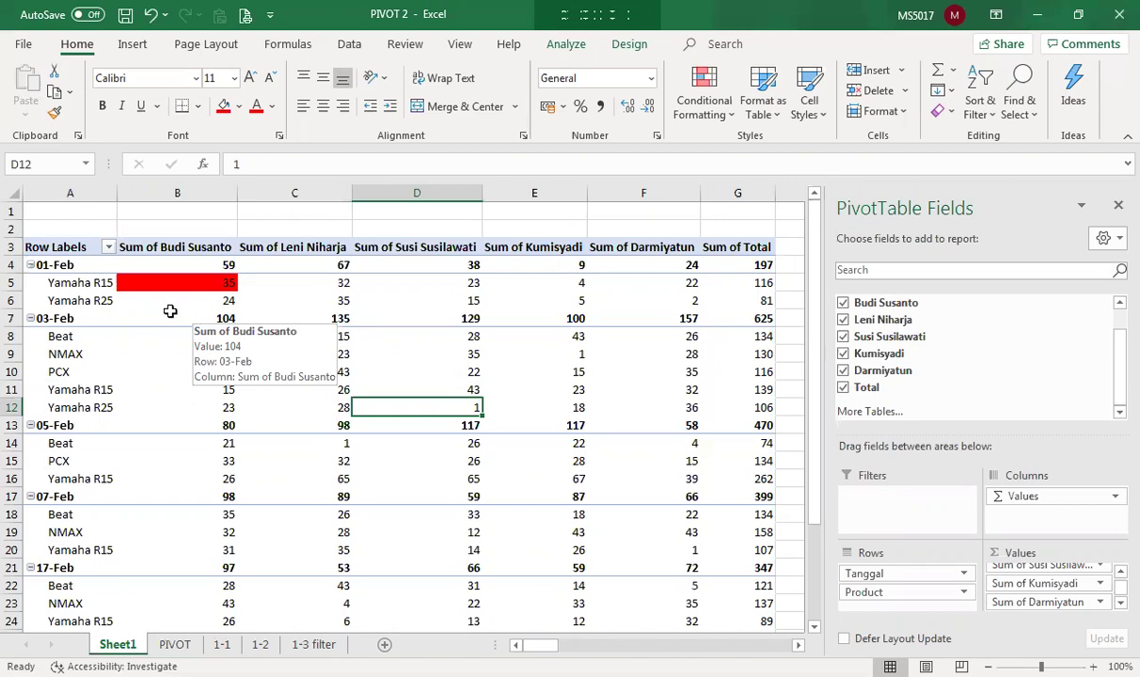
right_click(170, 311)
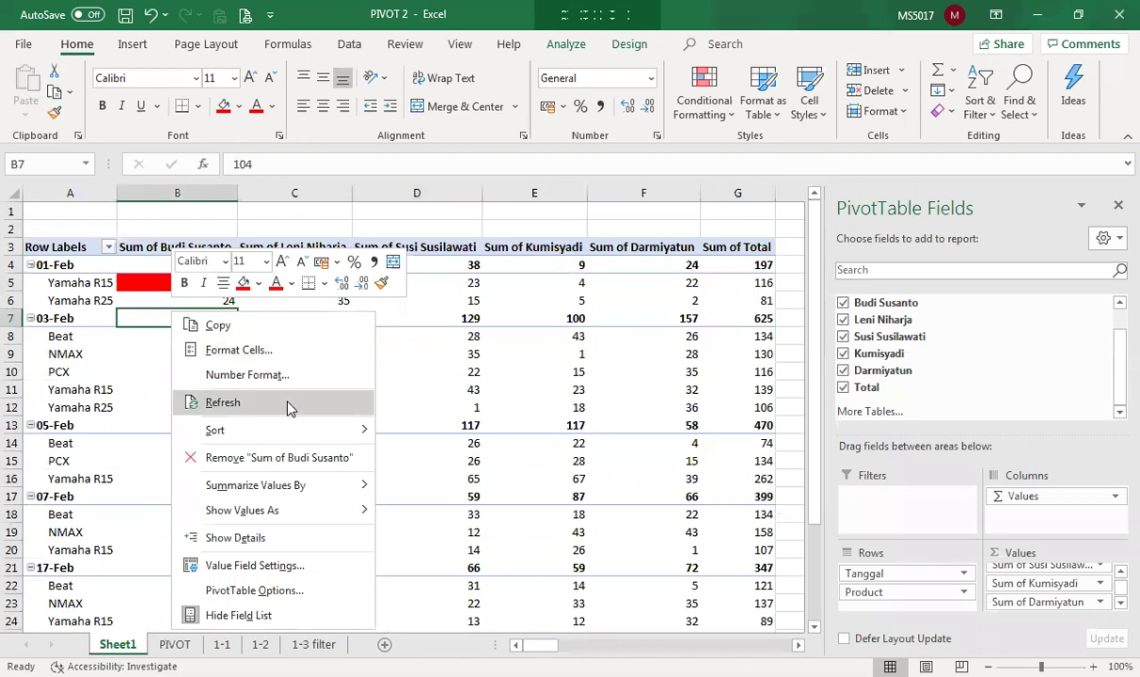
click(288, 407)
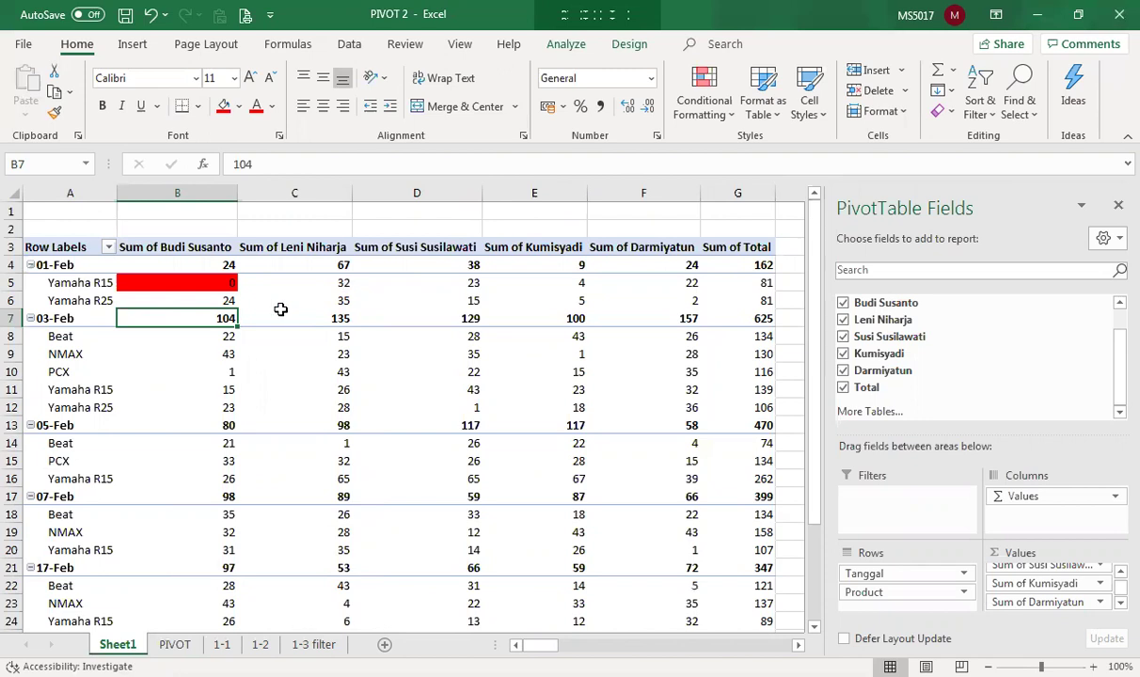
mouse_move(280, 309)
mouse_move(320, 333)
mouse_move(292, 454)
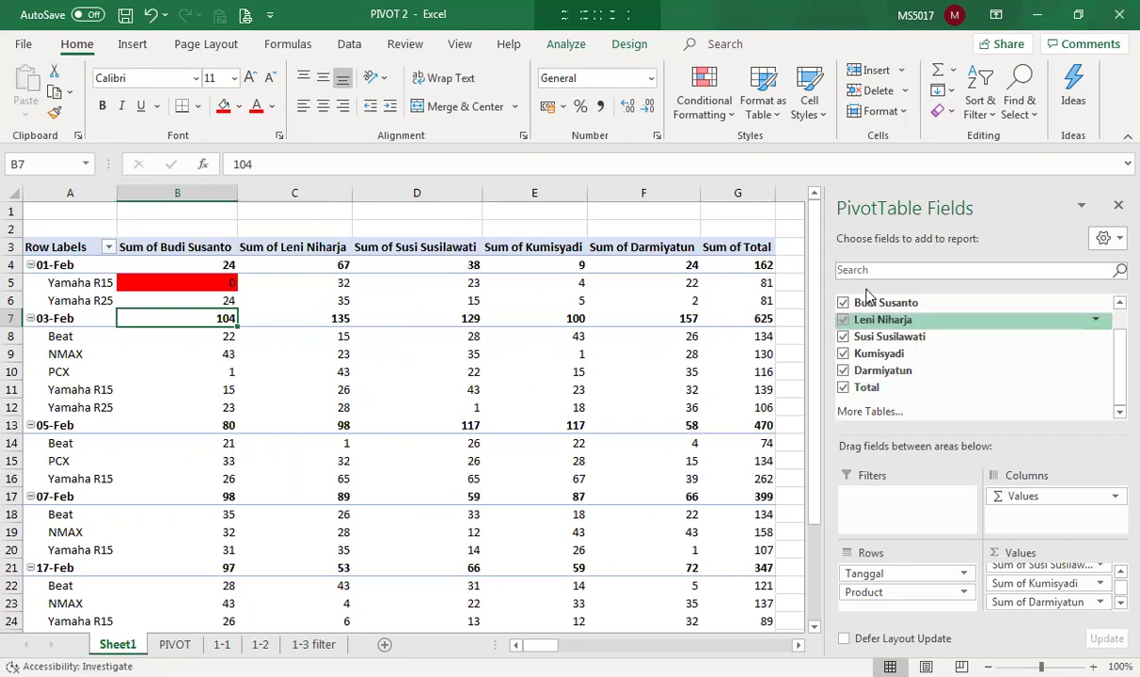
Move the Tanggal field from the rows to the report filter and filter the Sheet1 PivotTable to 01-Feb.
click(174, 644)
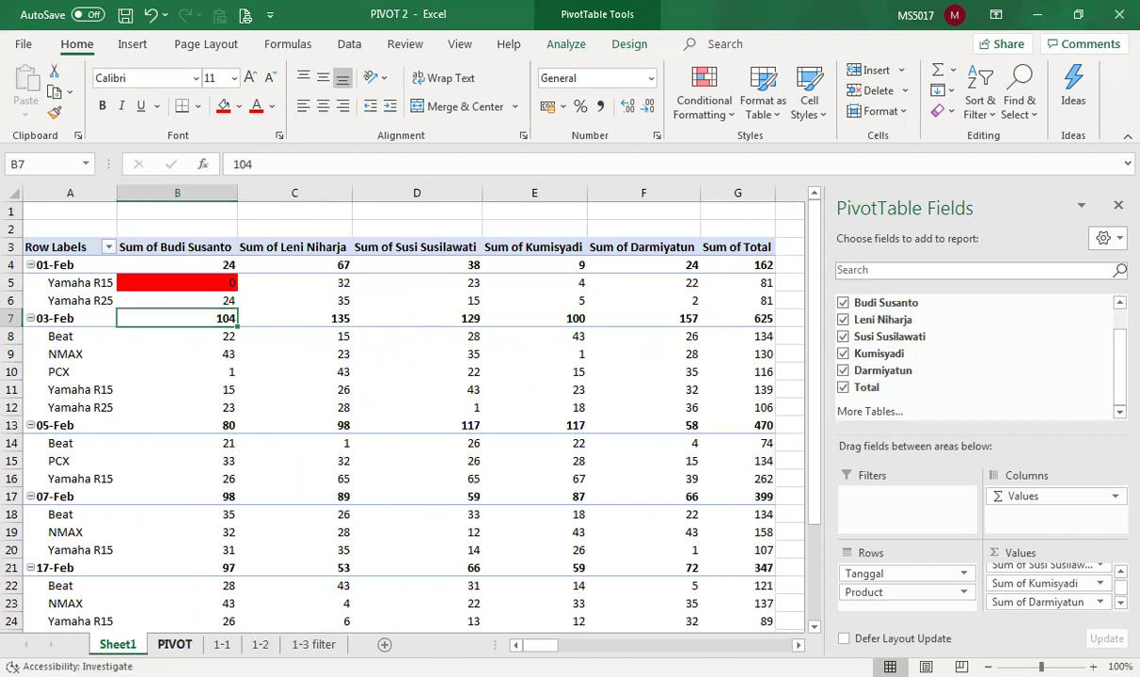
click(118, 644)
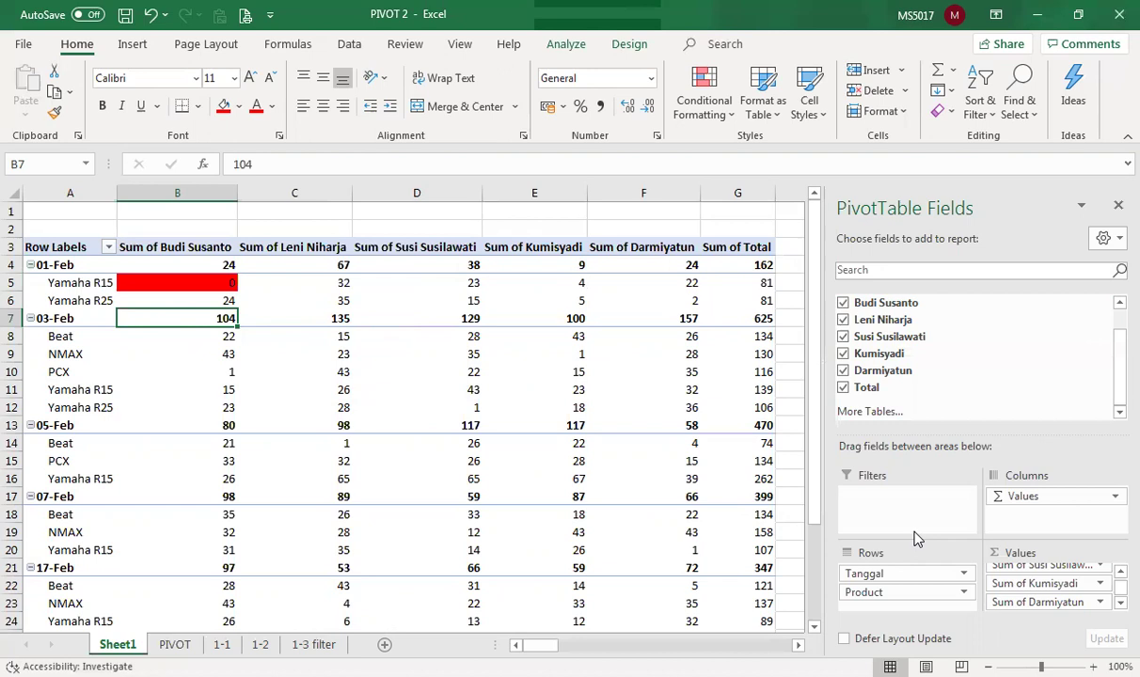
drag(869, 573, 872, 513)
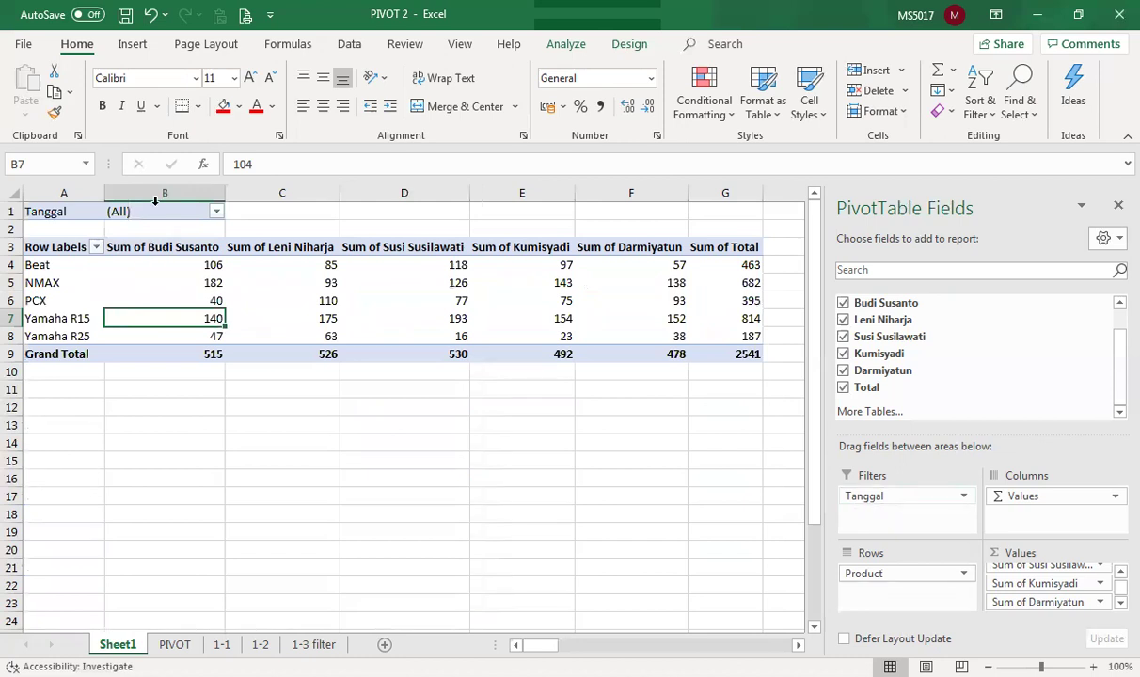
click(217, 211)
click(50, 267)
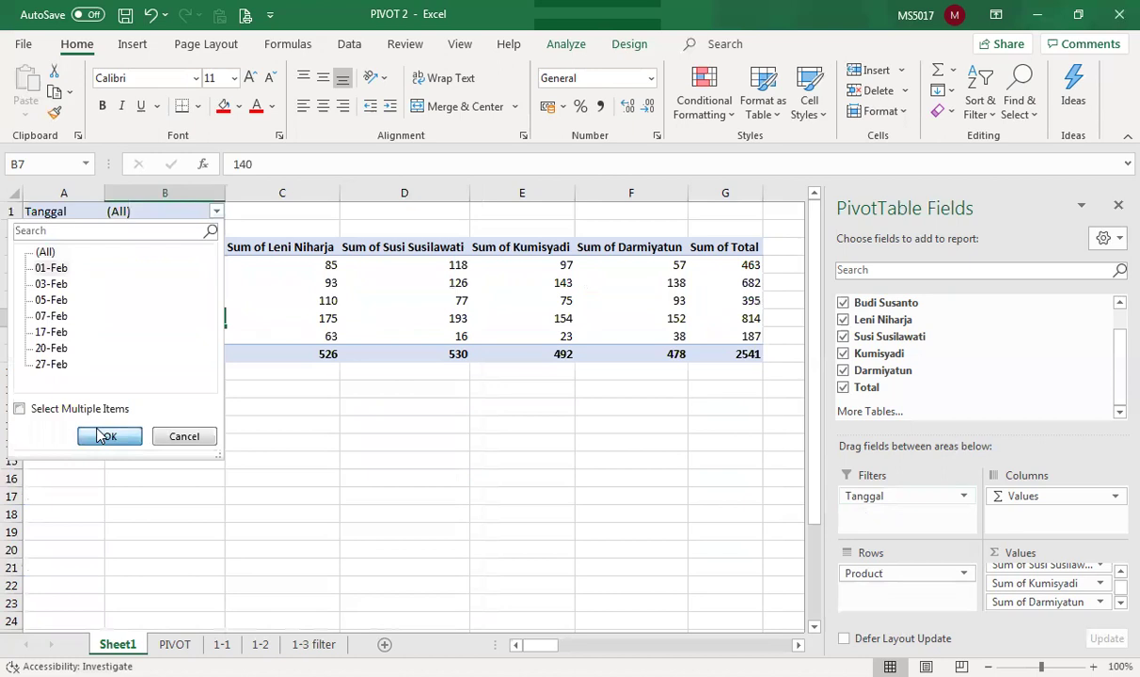
click(105, 436)
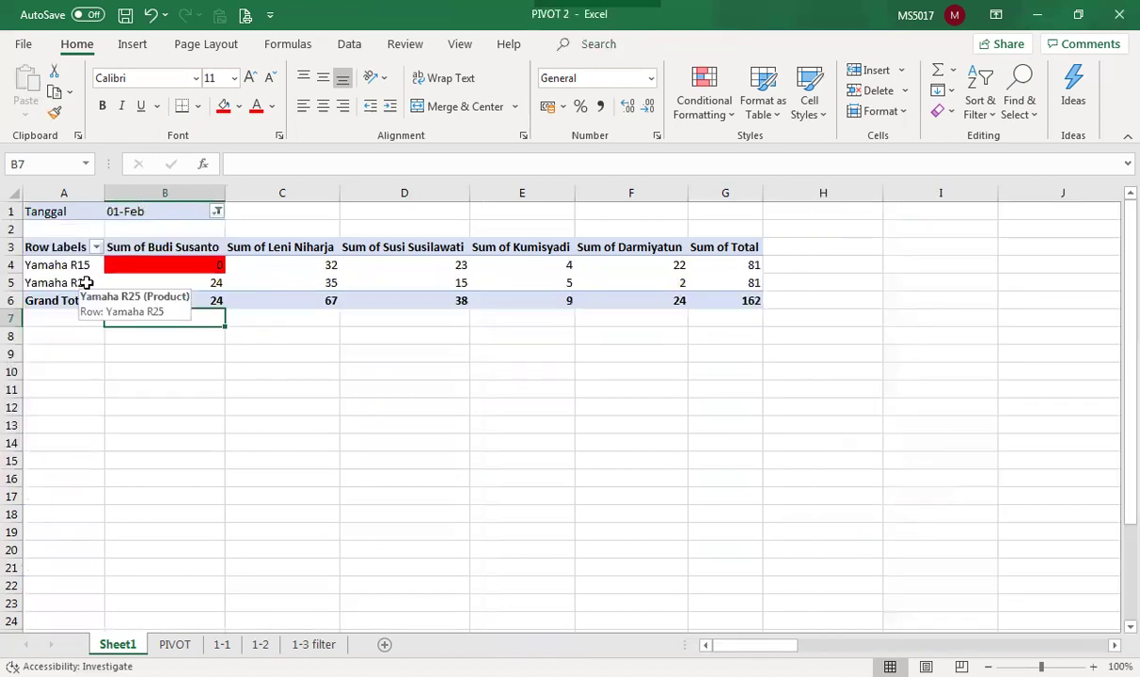
Switch the Tanggal report filter to 03-Feb.
click(214, 212)
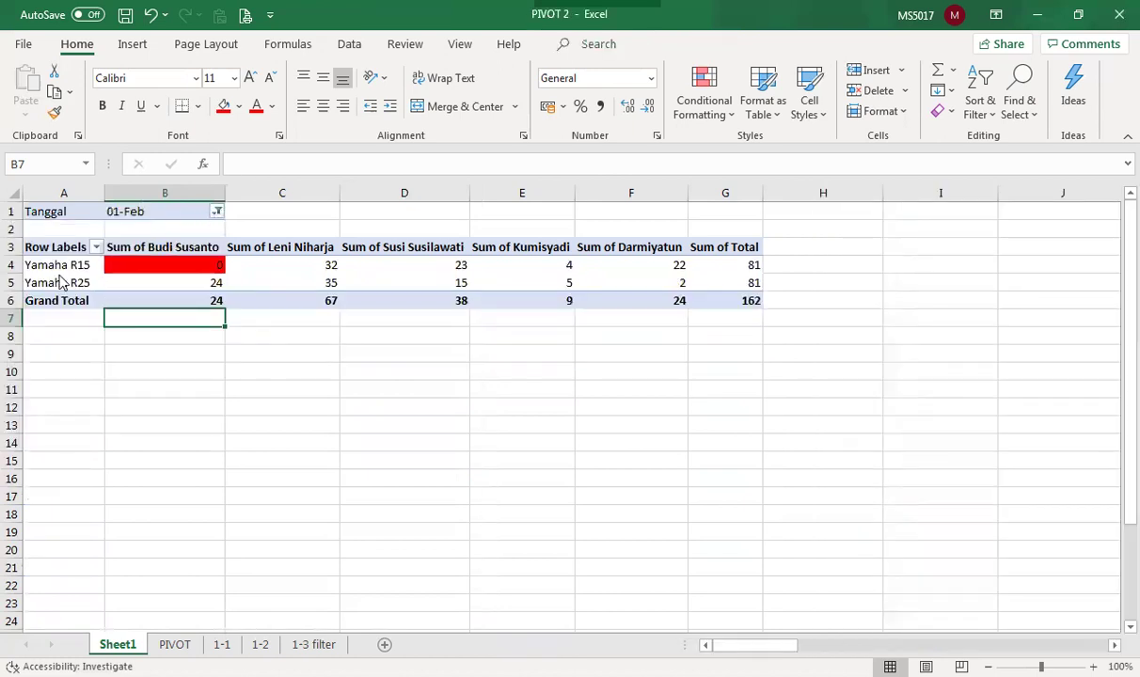
click(52, 284)
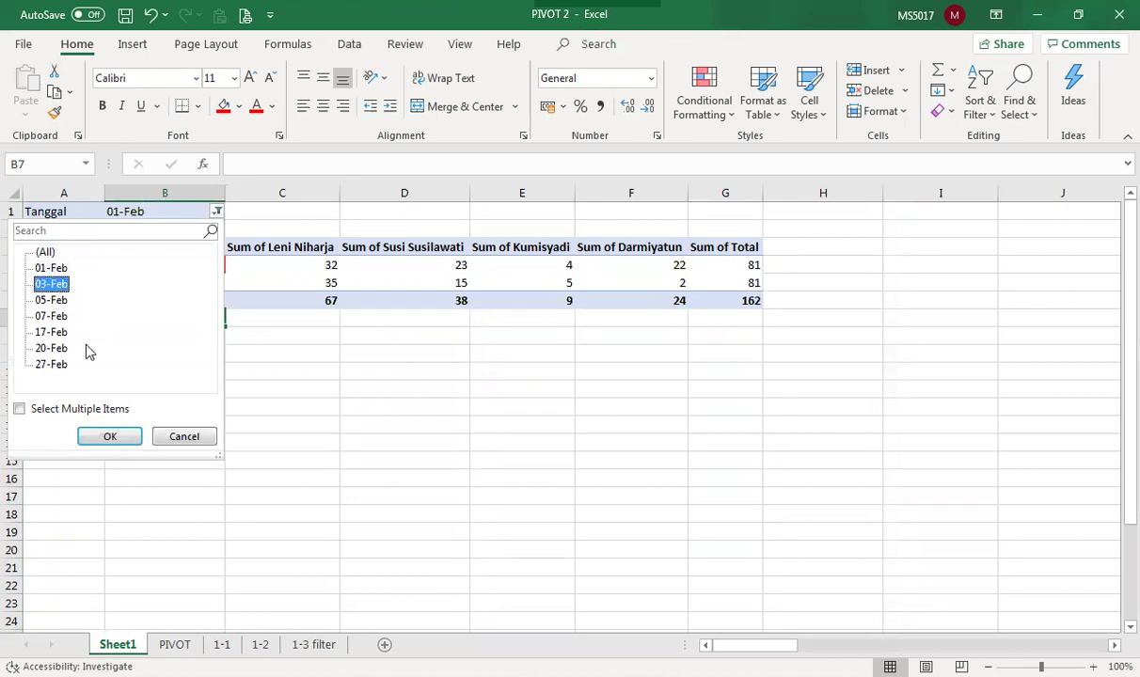
click(110, 433)
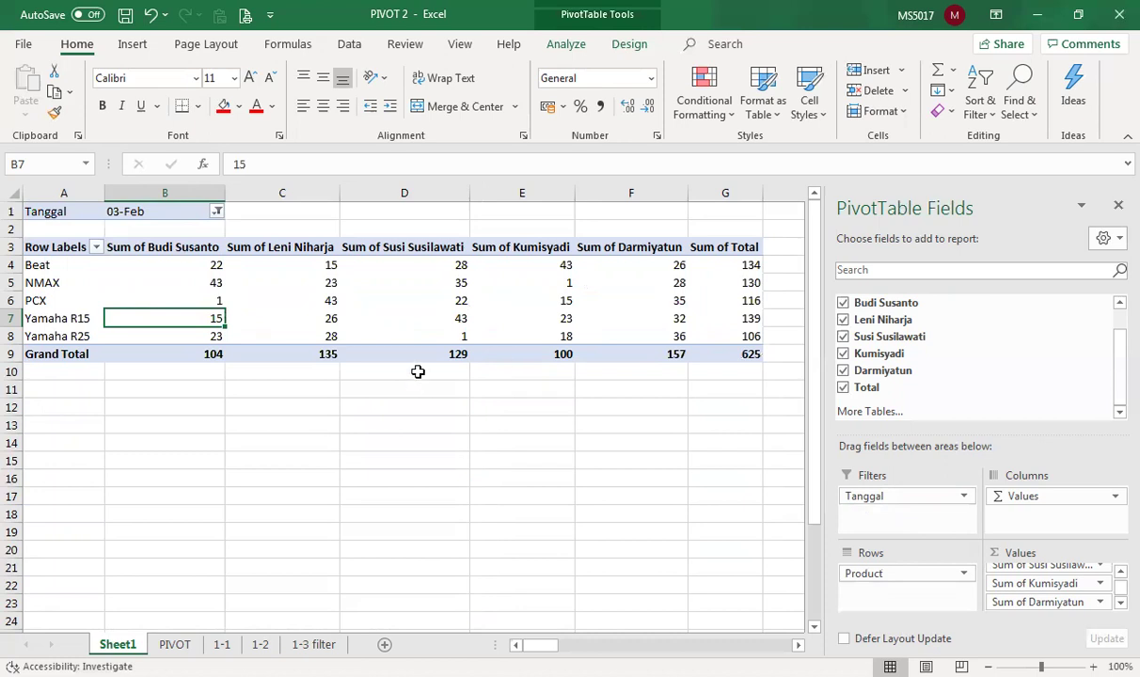
Allow multiple items in the Tanggal filter and include 01-Feb, 05-Feb and 07-Feb alongside 03-Feb.
click(214, 212)
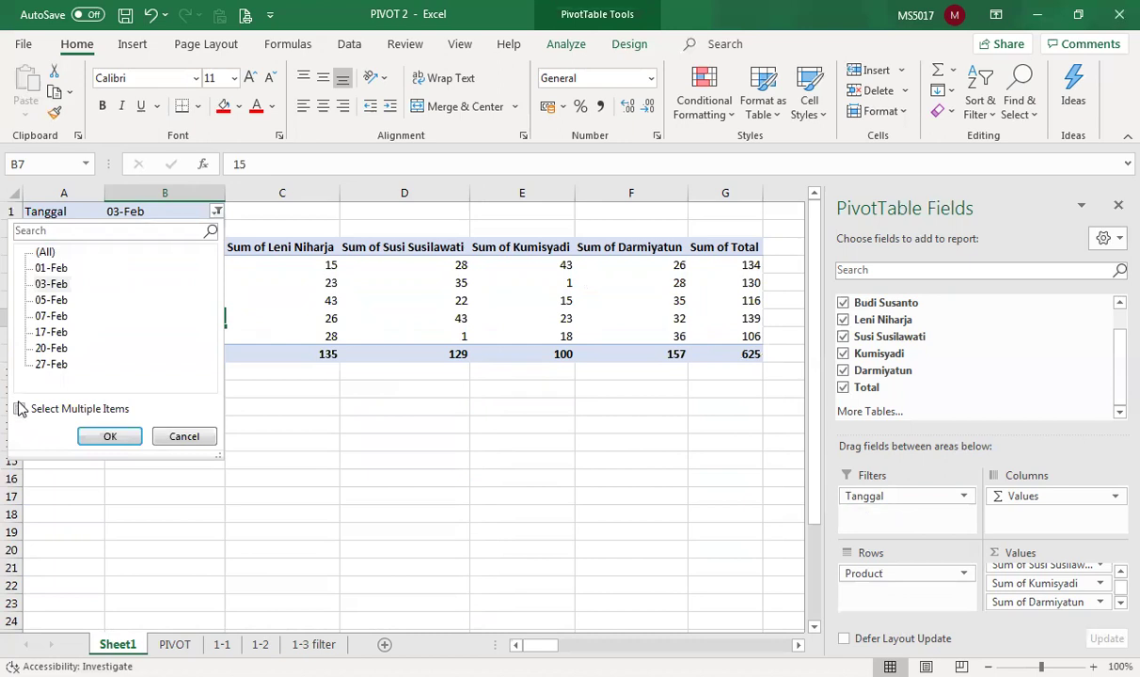
click(19, 409)
click(40, 268)
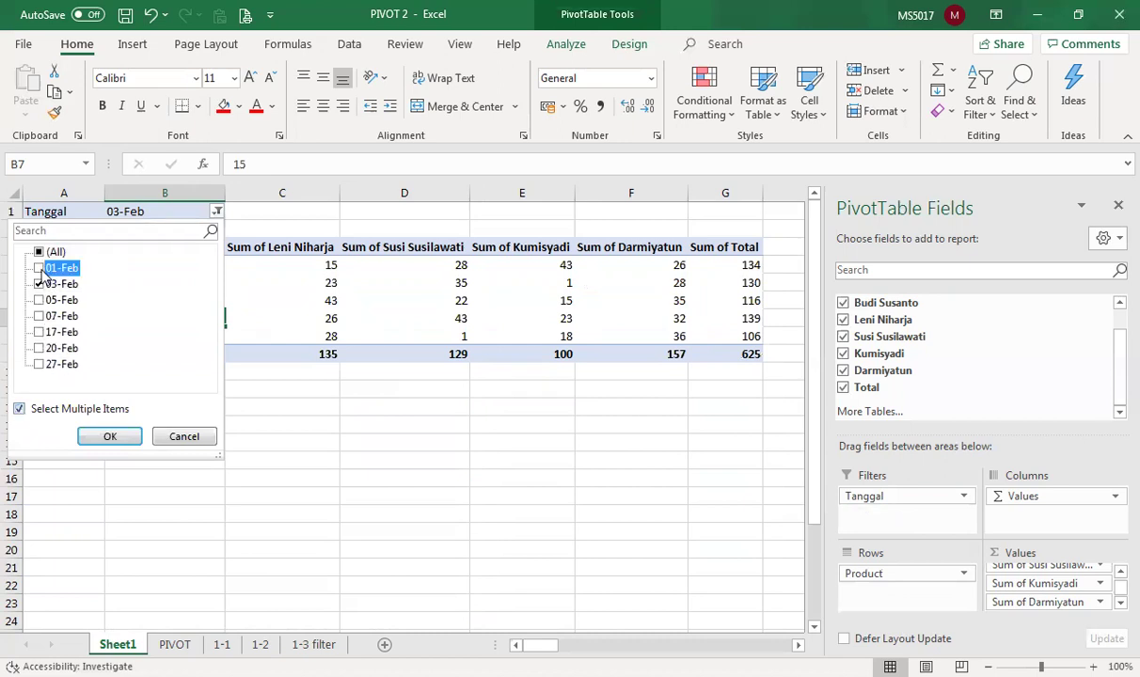
click(40, 299)
click(58, 318)
click(105, 437)
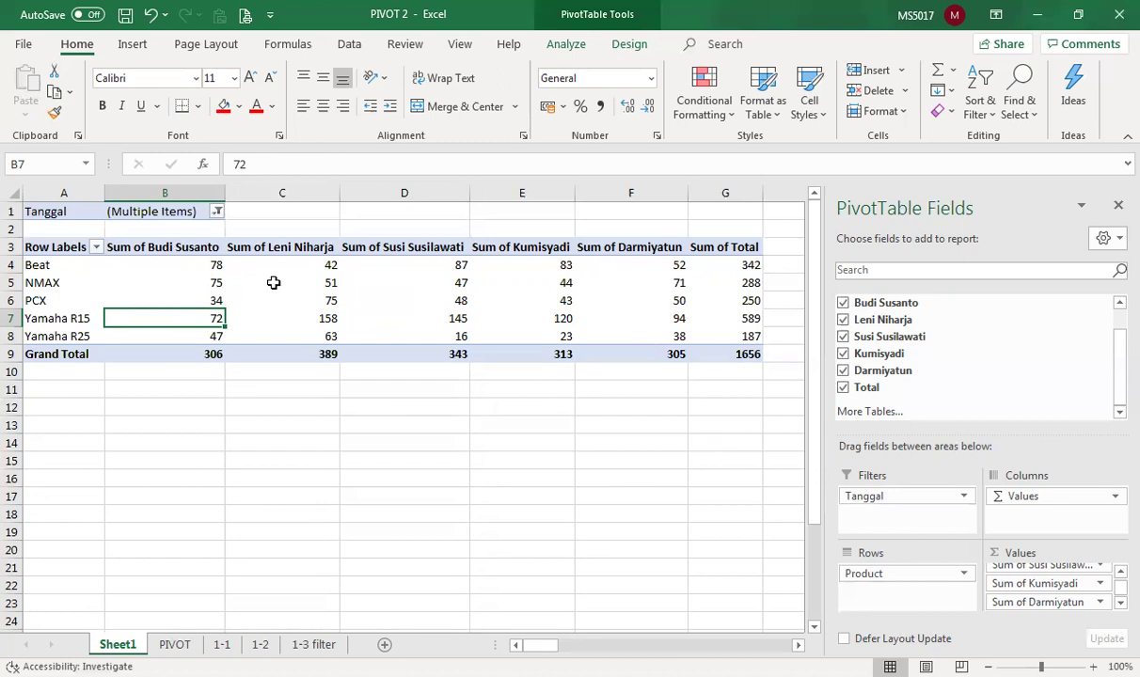
Reset the Tanggal filter to all dates and move the field back to the rows above Product.
click(215, 213)
click(39, 252)
click(97, 437)
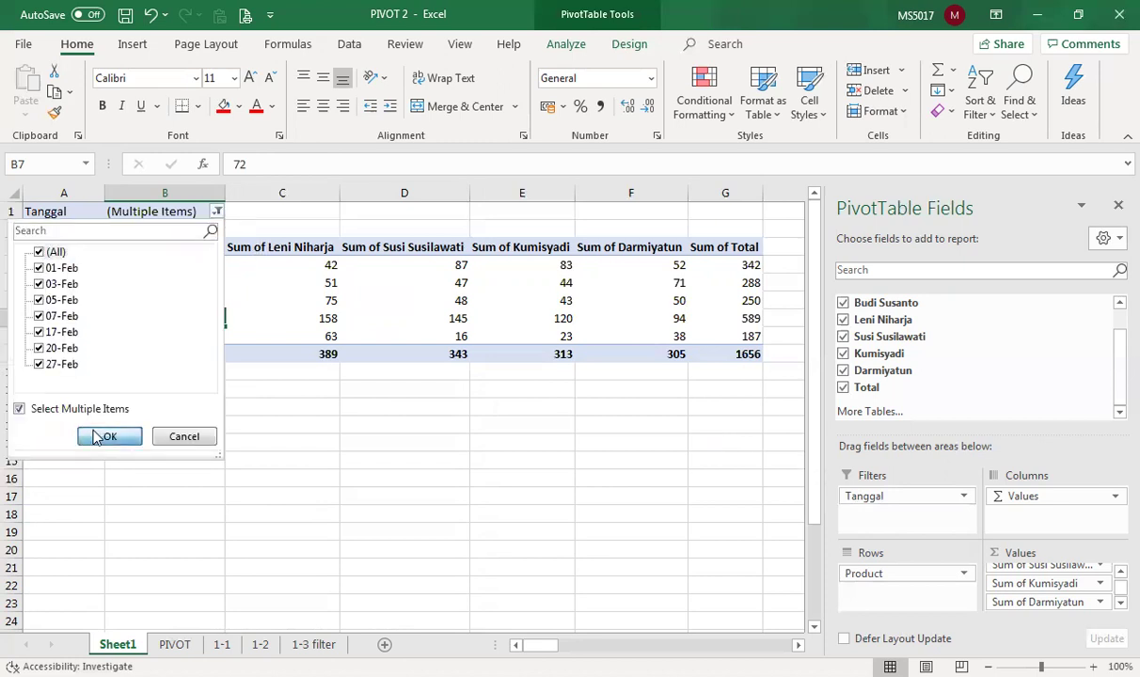
drag(867, 496, 871, 570)
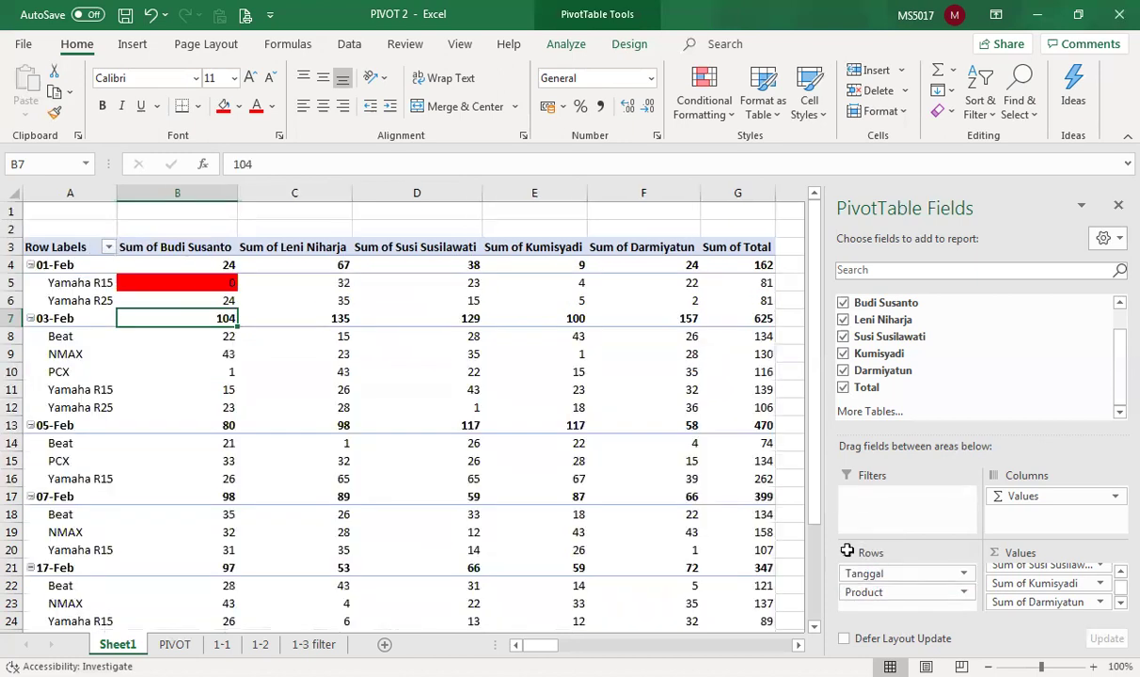
Remove the fill colour from all cells of Sheet1.
click(282, 283)
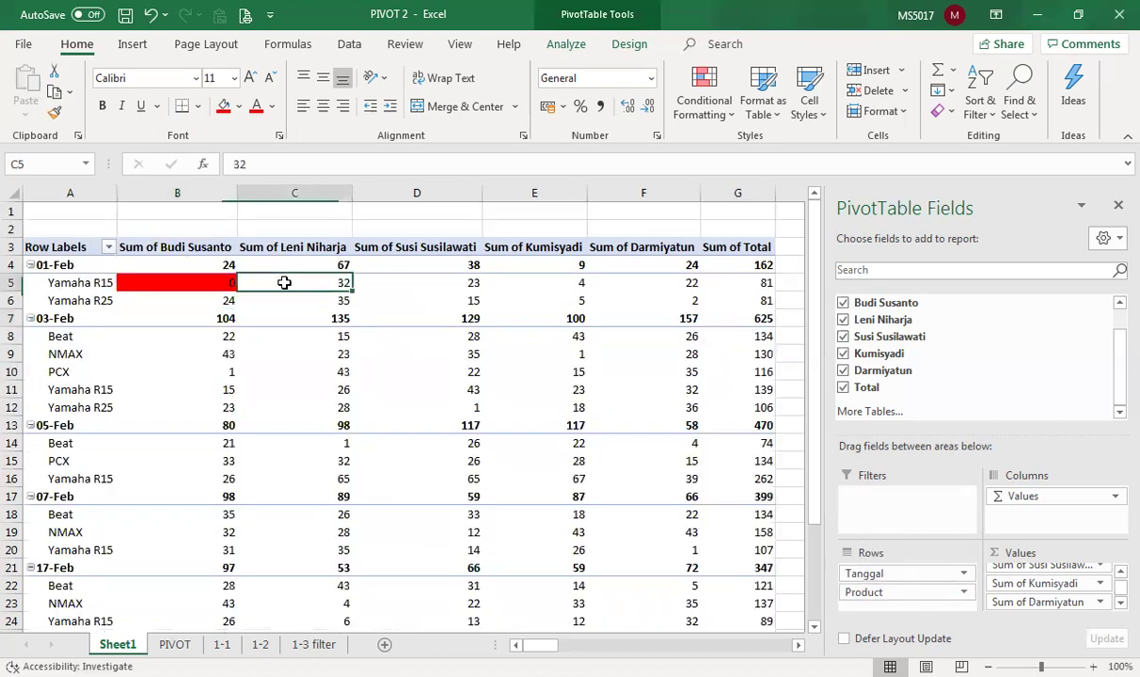
click(17, 193)
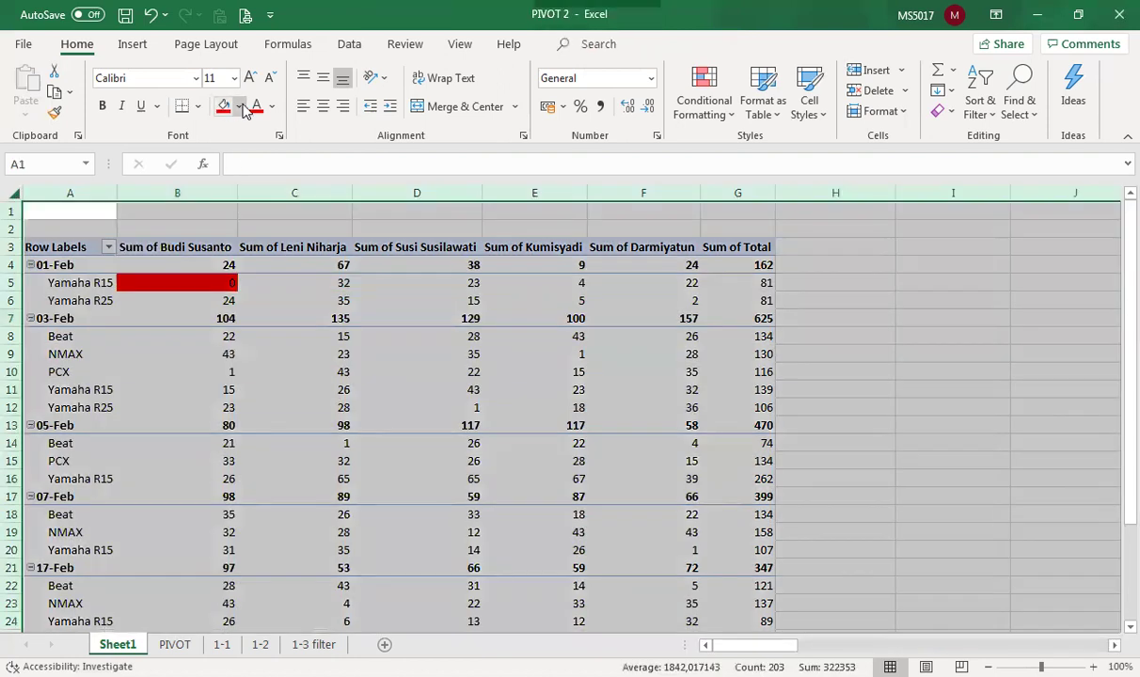
click(263, 354)
click(270, 316)
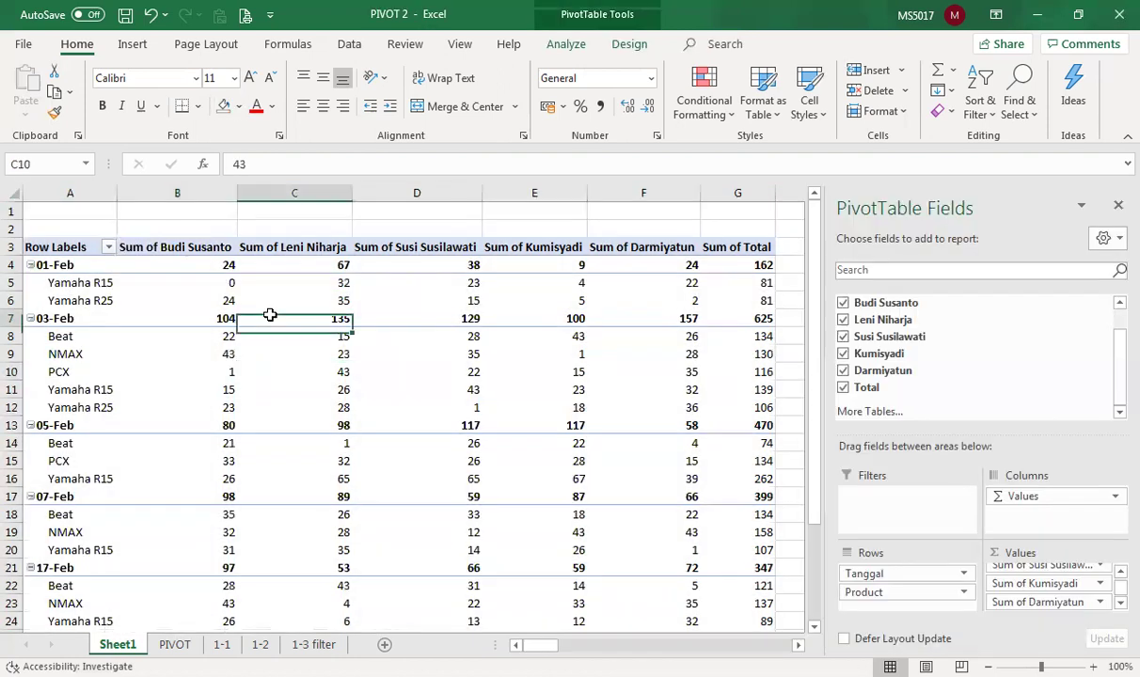
right_click(271, 317)
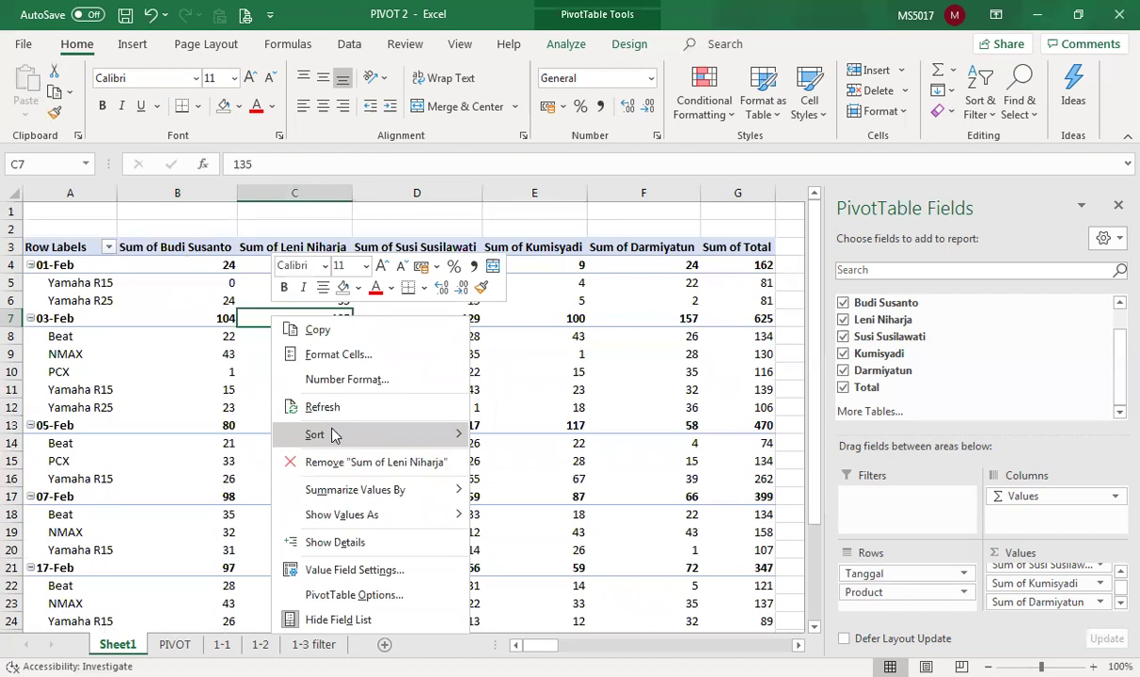
click(256, 274)
click(233, 282)
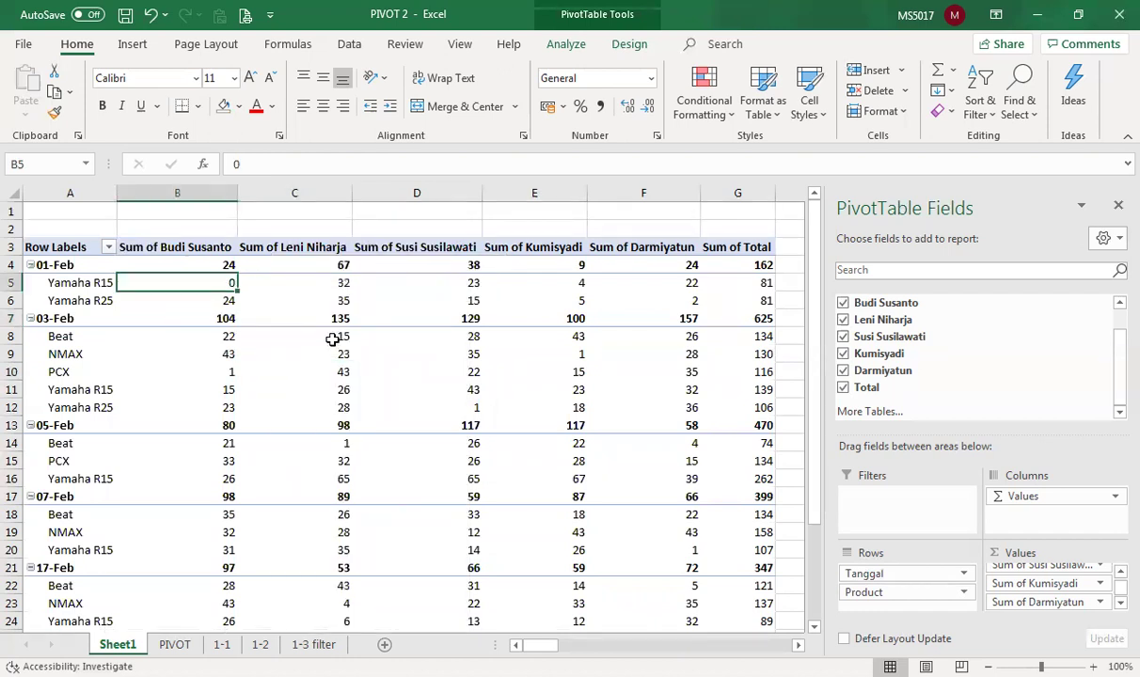
click(174, 644)
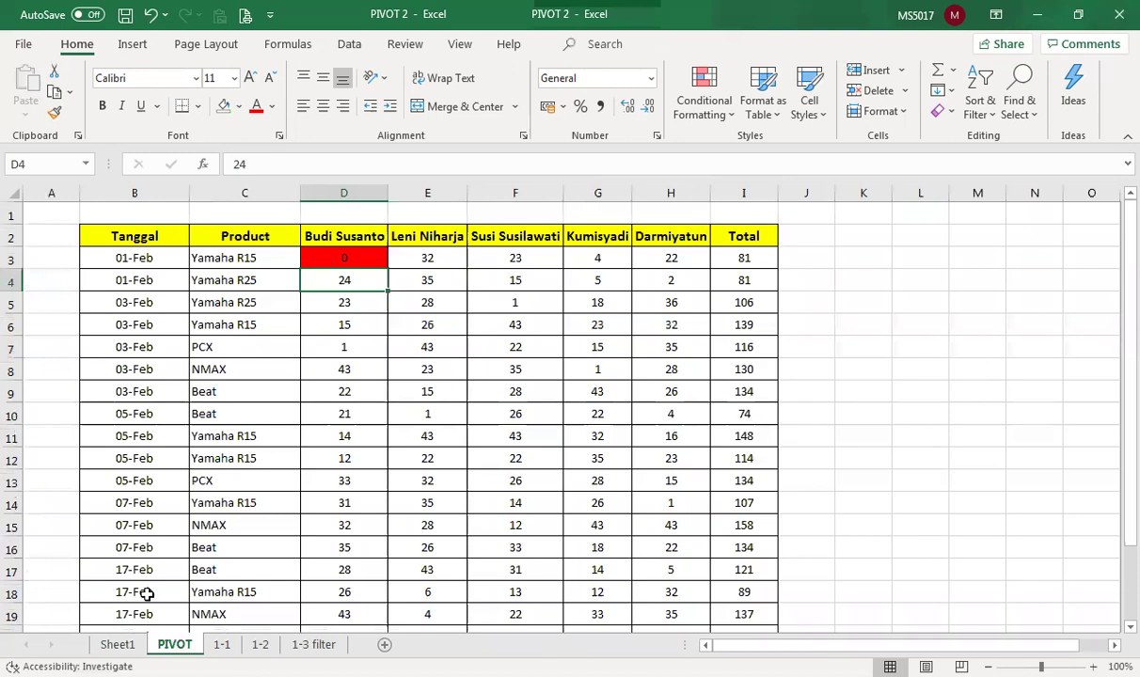
click(117, 644)
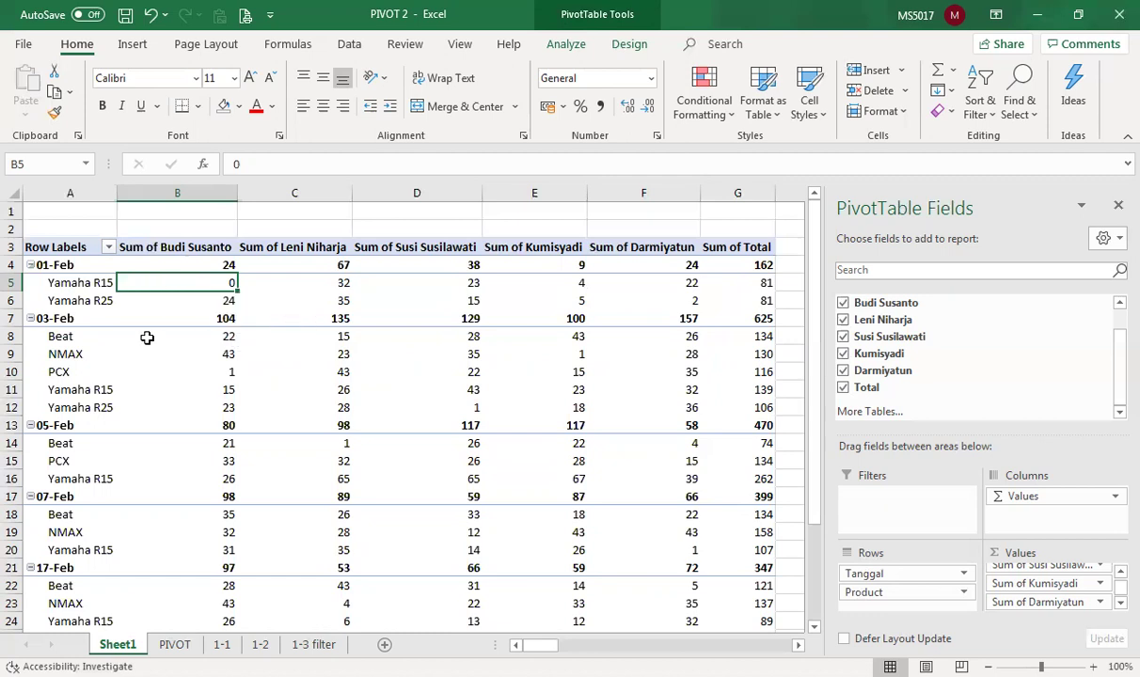
Insert a Line PivotChart based on the Sheet1 PivotTable.
click(567, 45)
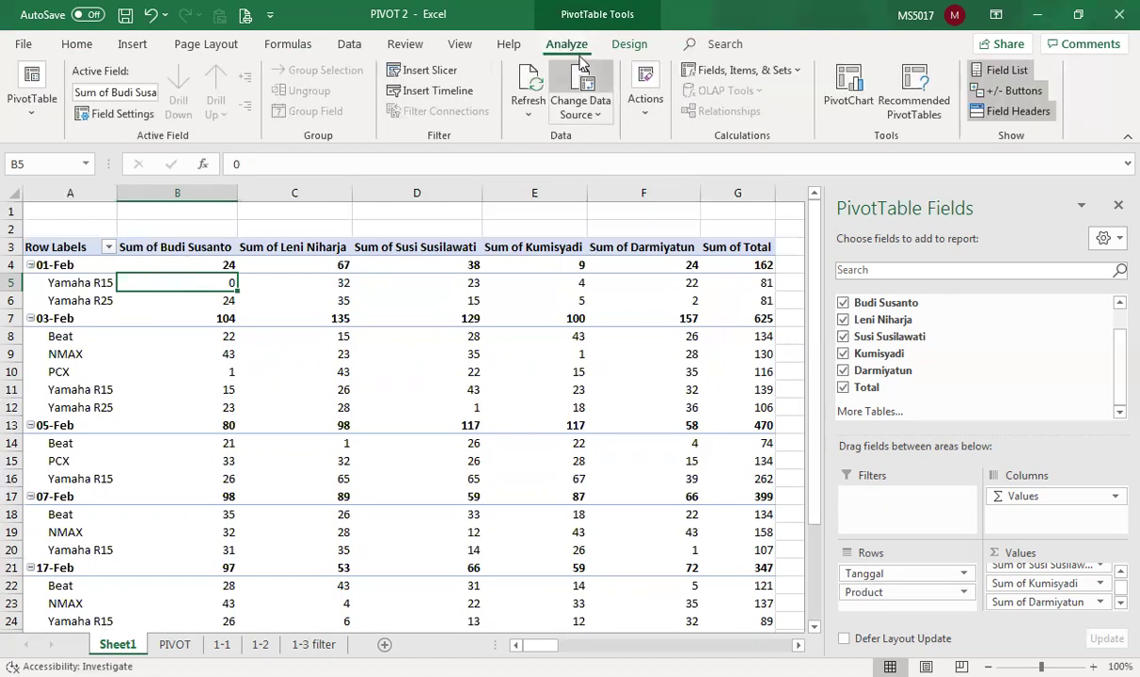
click(844, 85)
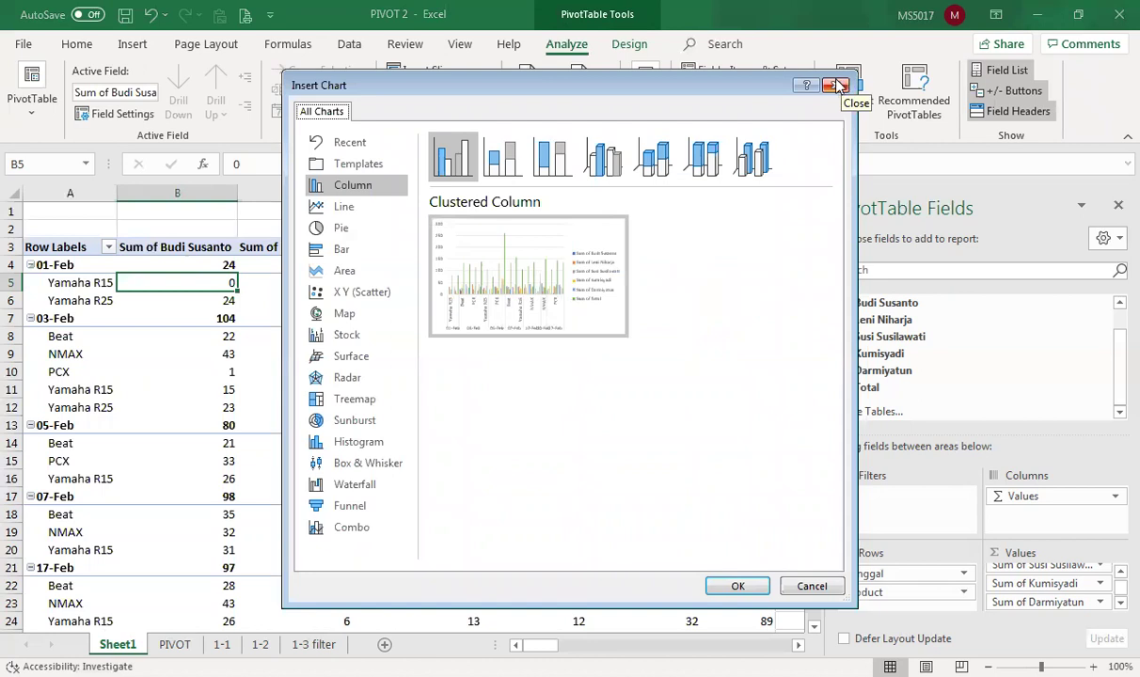
click(363, 208)
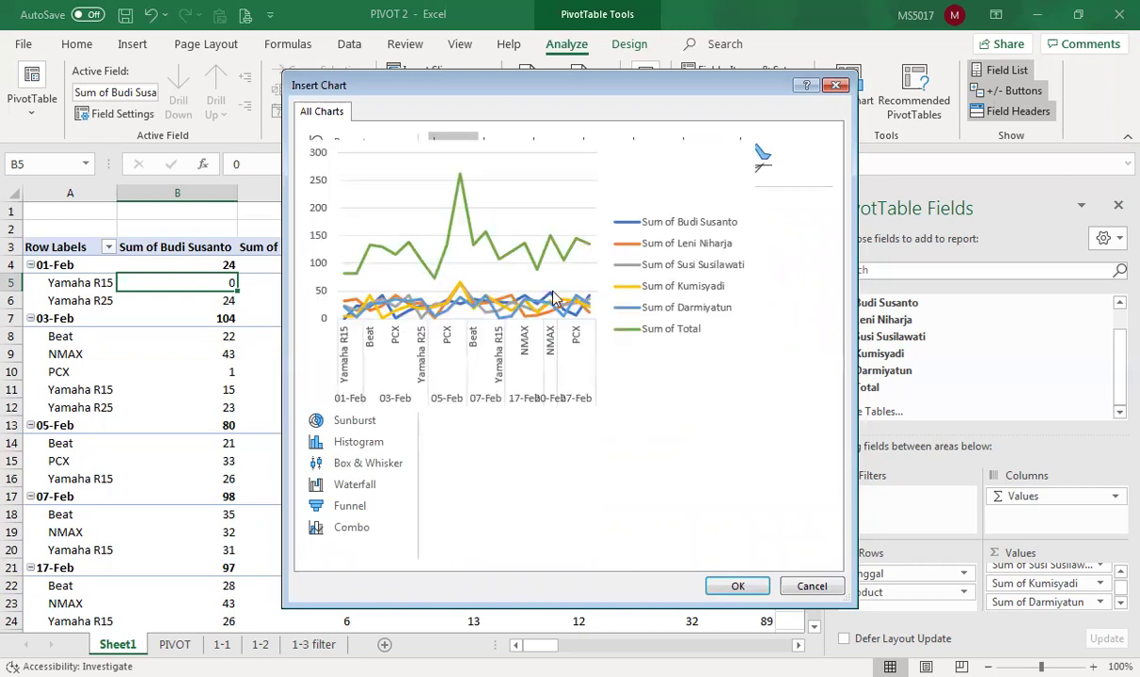
click(748, 596)
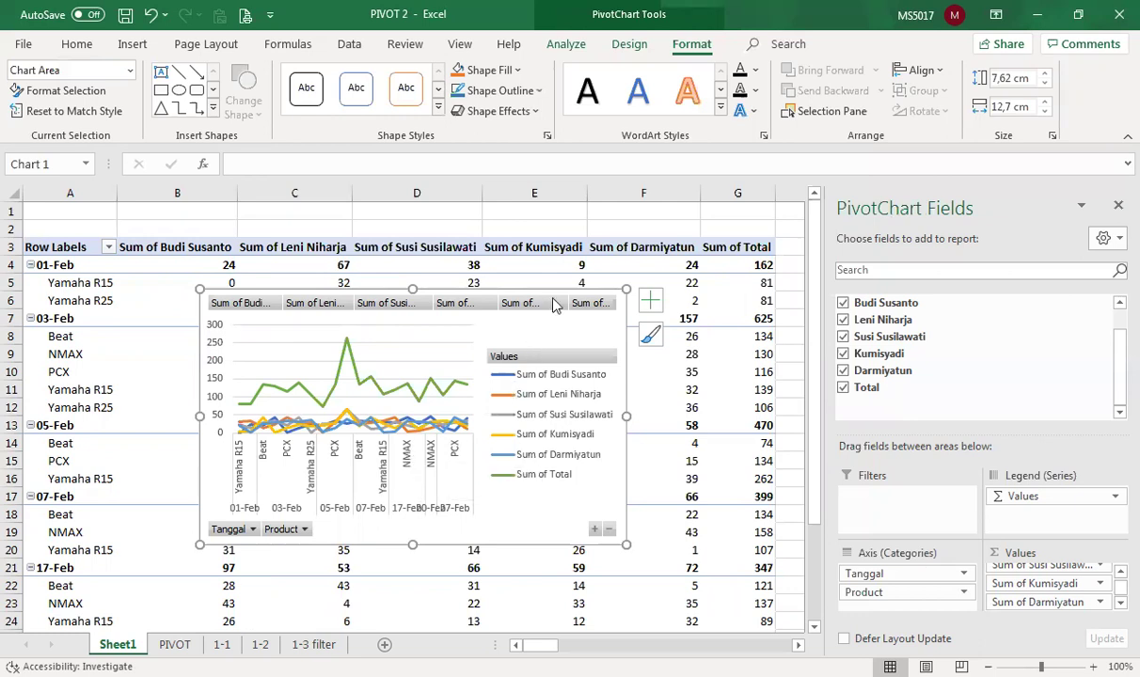
Move the PivotChart to its own new sheet named Chart1 and refresh its data.
click(632, 46)
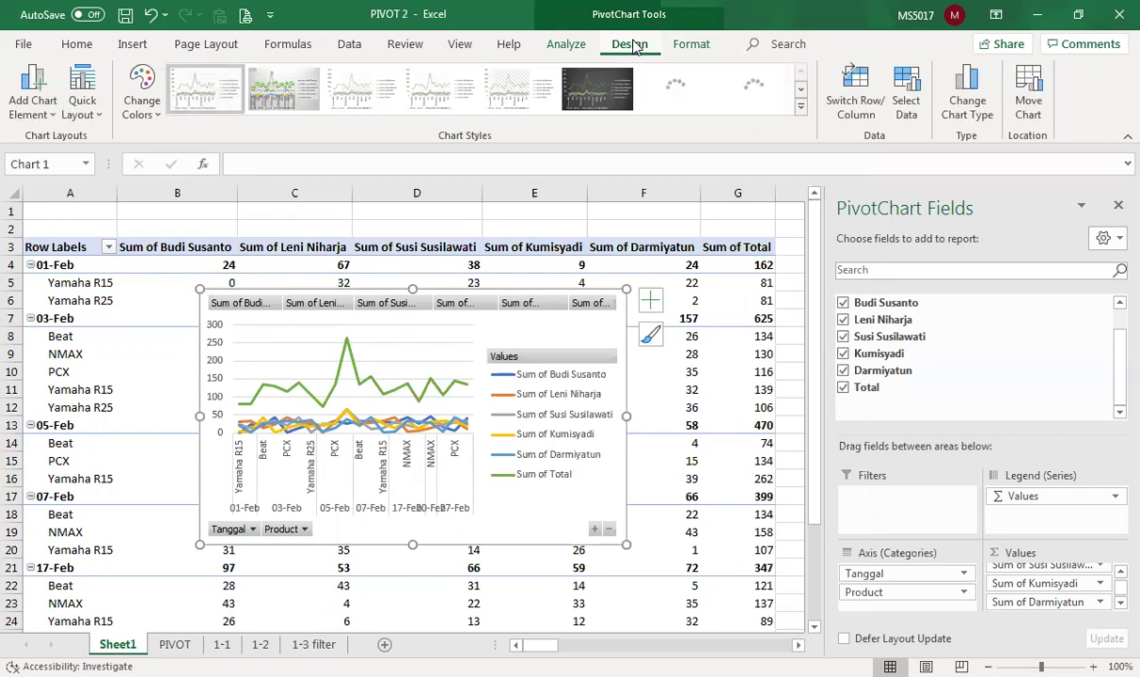
click(1029, 105)
click(487, 218)
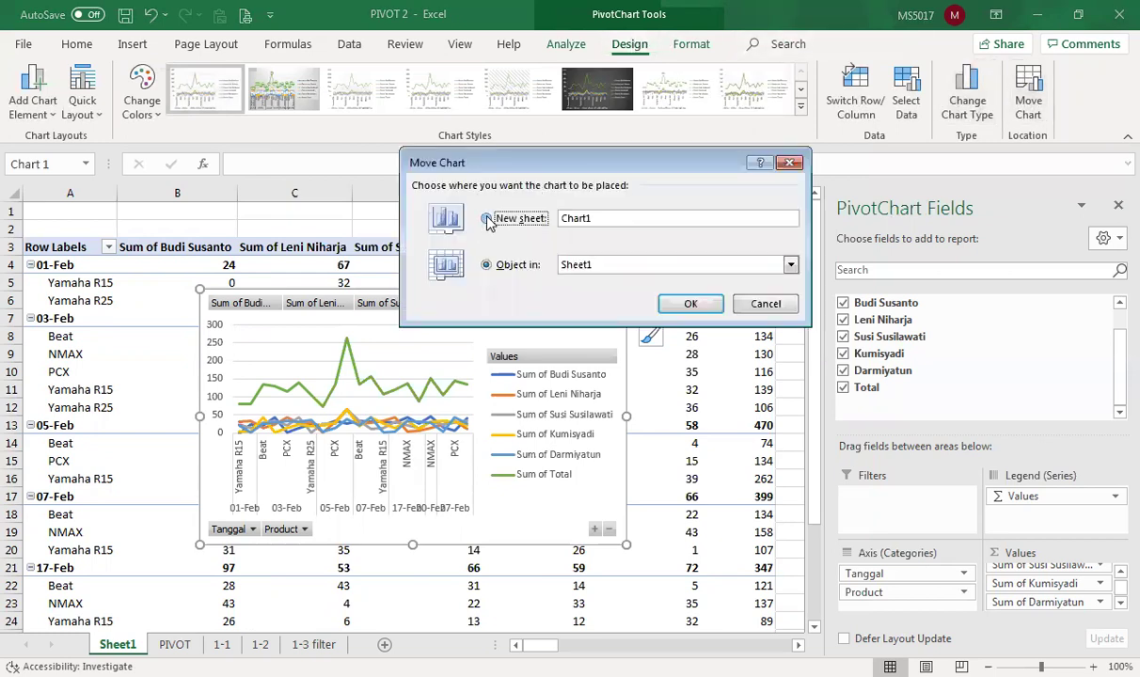
click(690, 305)
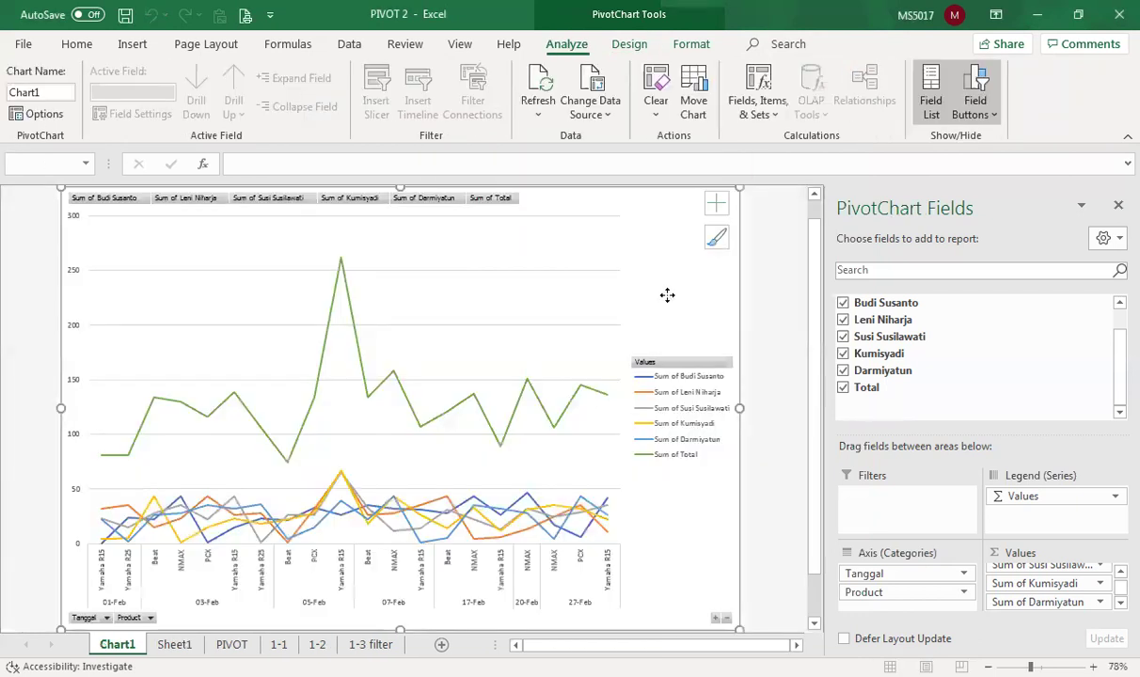
right_click(667, 295)
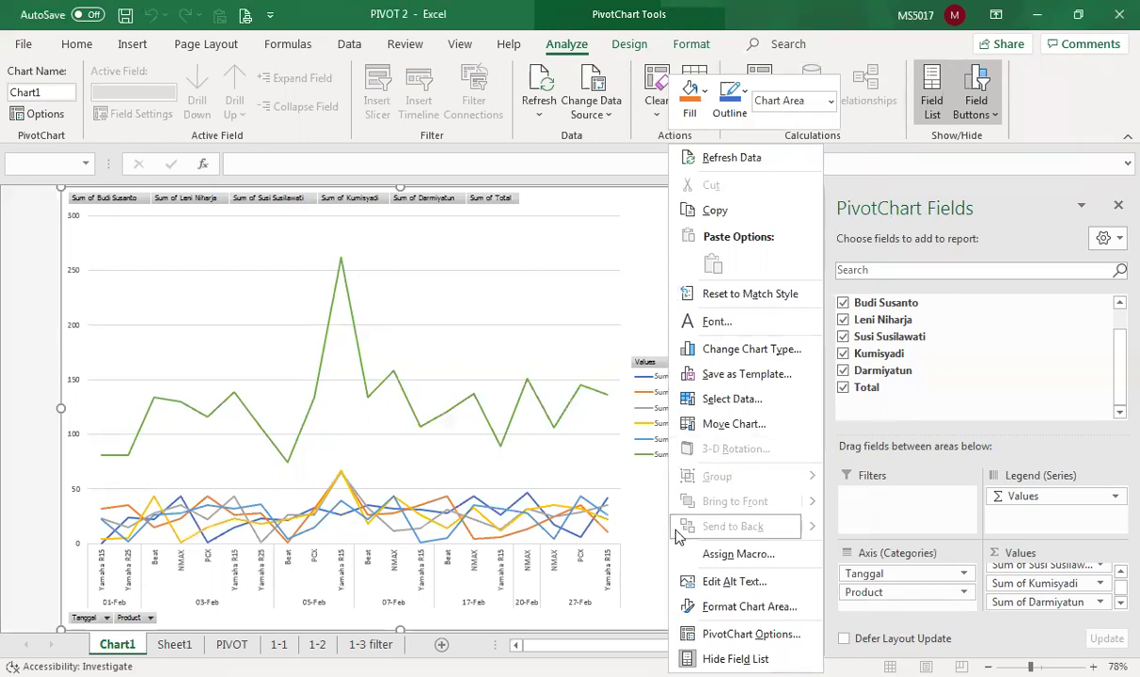
click(711, 158)
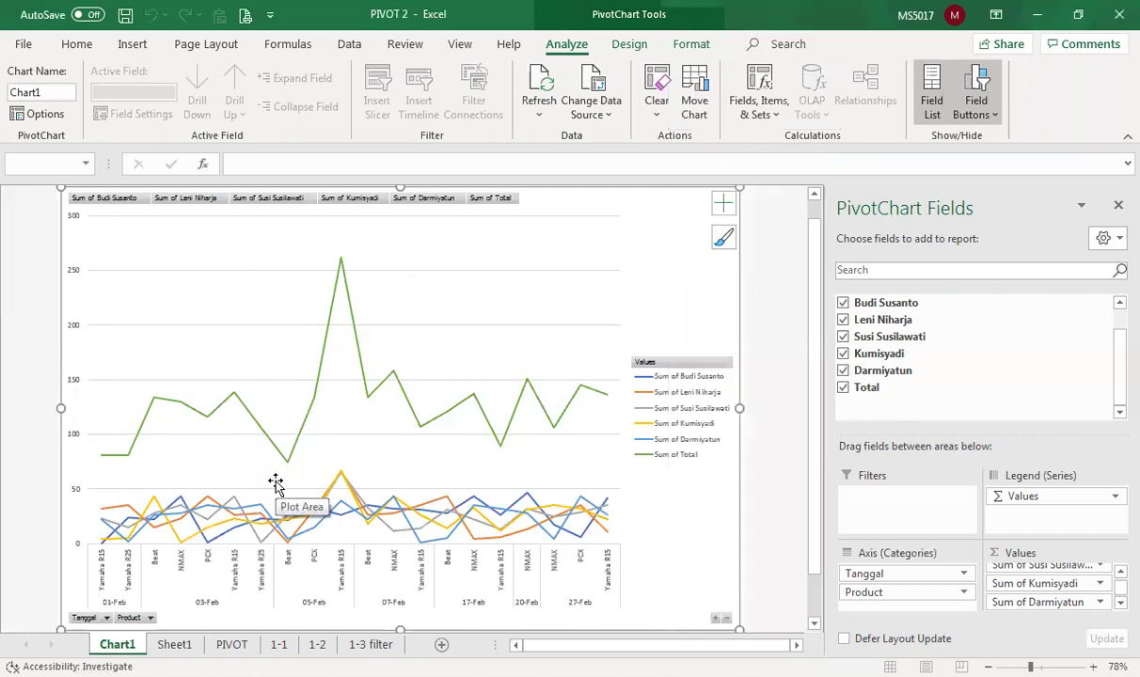
Apply the dark-background chart style and the quick layout with a chart title, vertical axis title and data table.
click(630, 46)
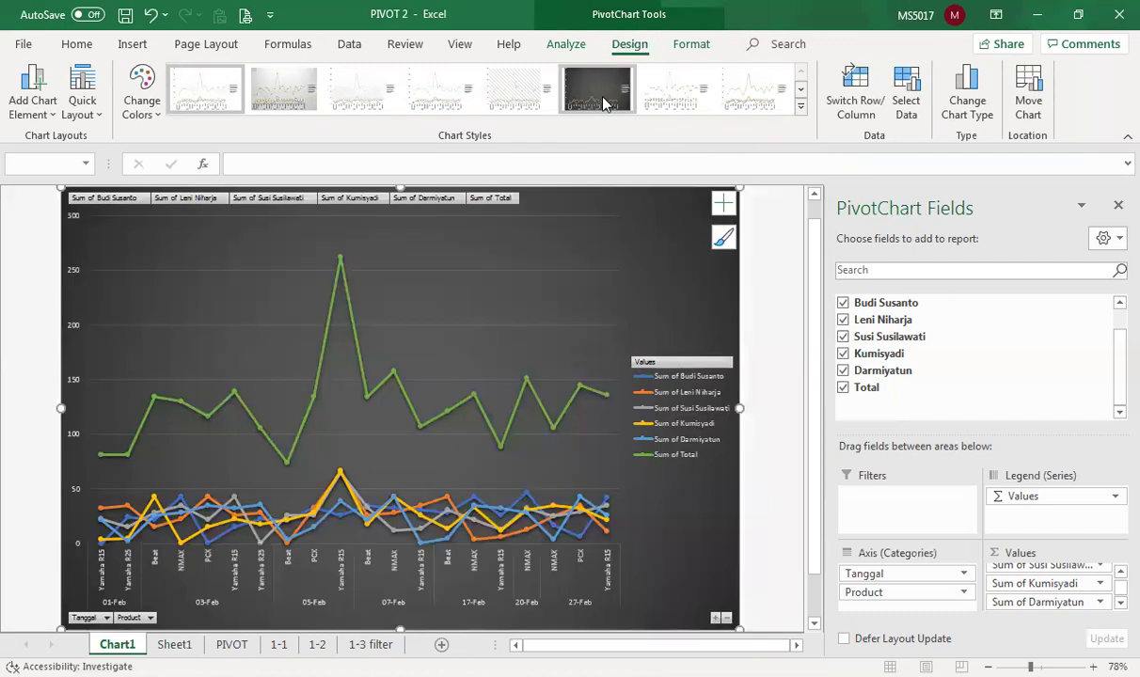
click(605, 101)
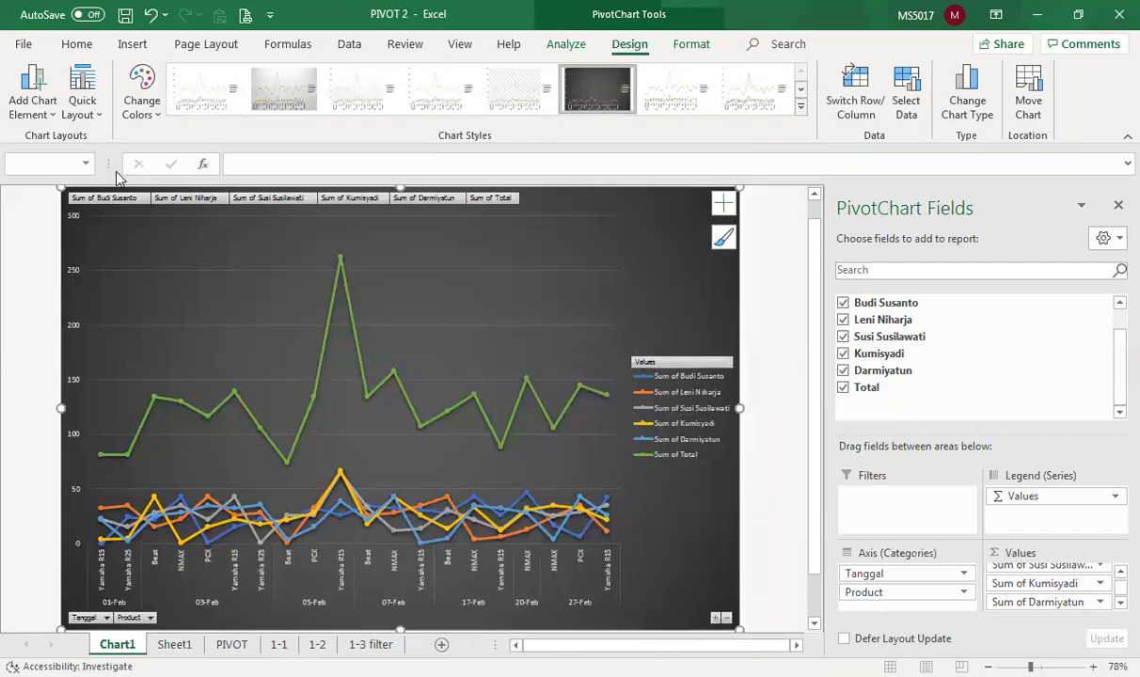
click(85, 106)
click(85, 104)
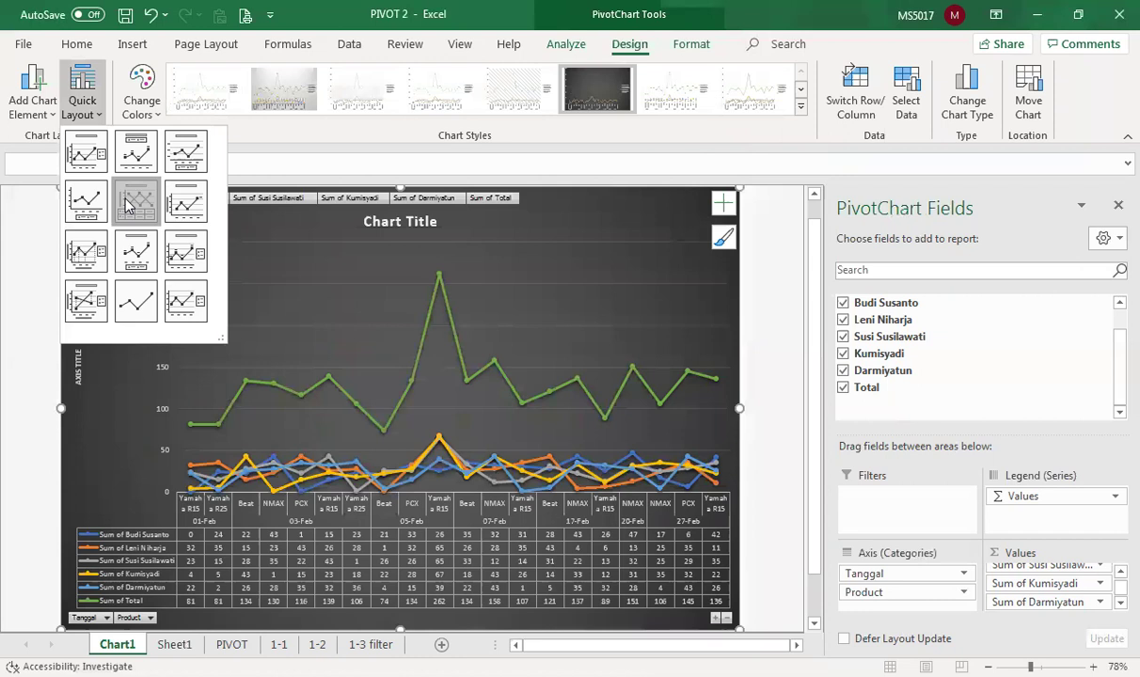
click(130, 204)
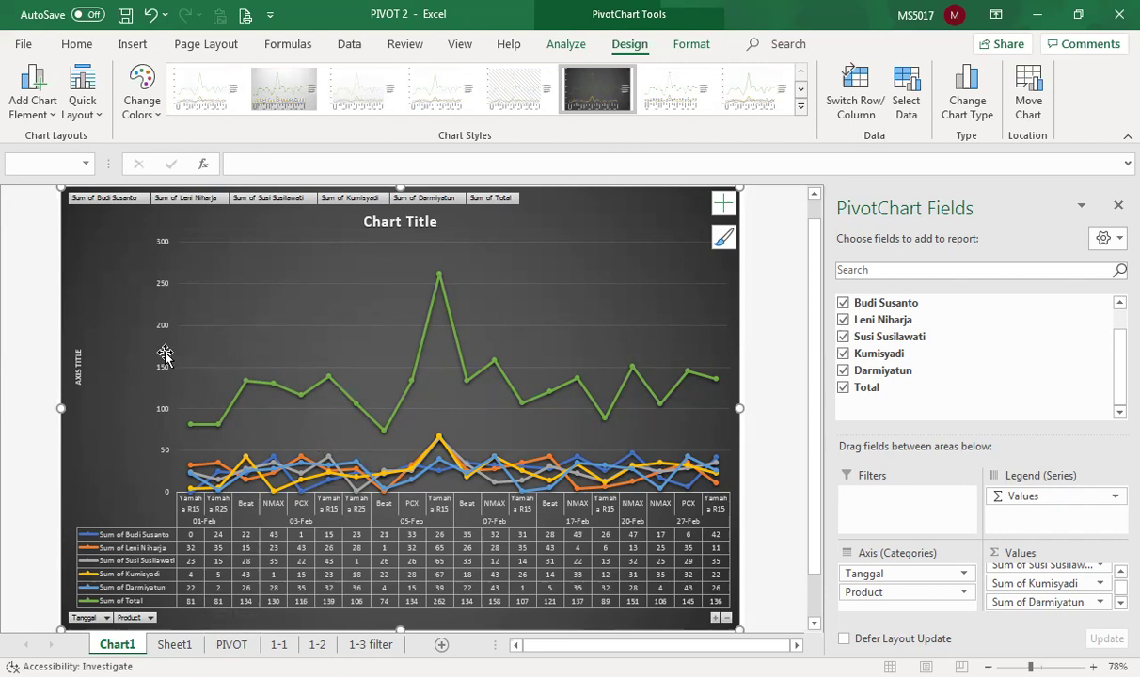
Change the PivotChart type to Clustered Column.
click(968, 111)
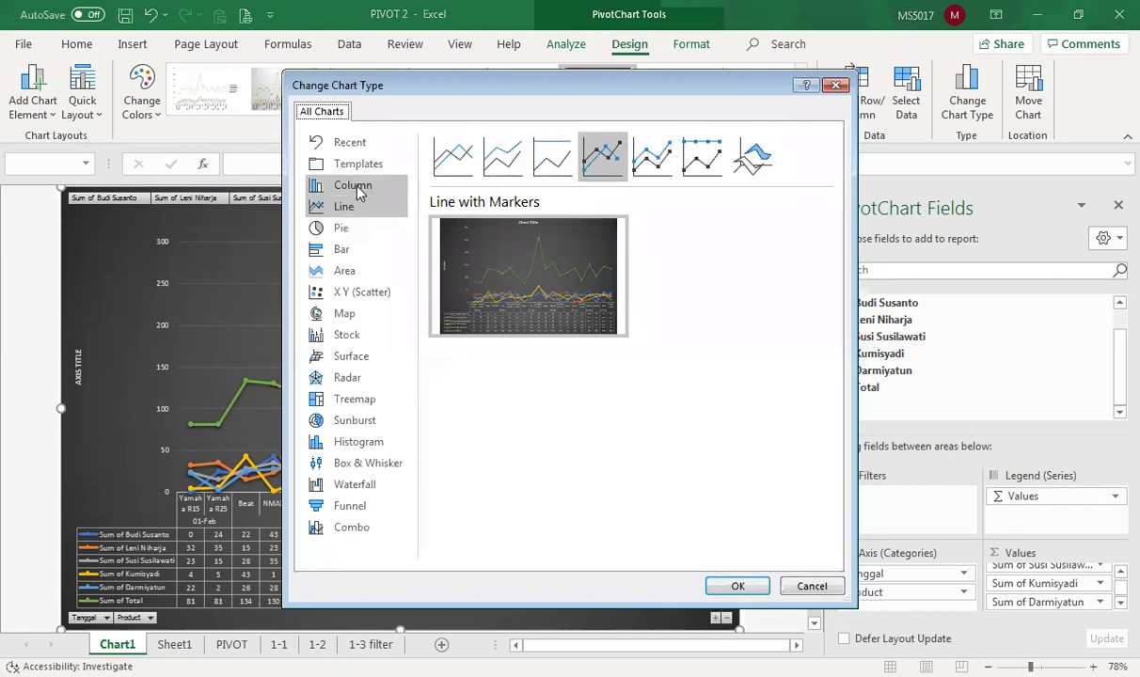
click(356, 186)
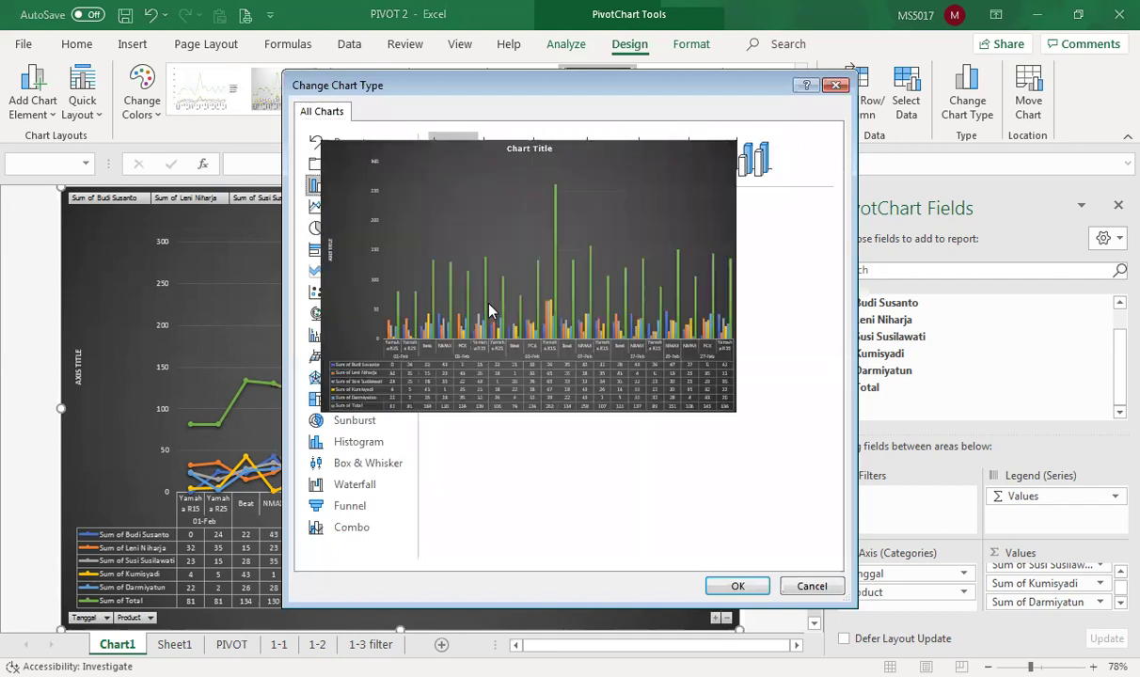
click(746, 583)
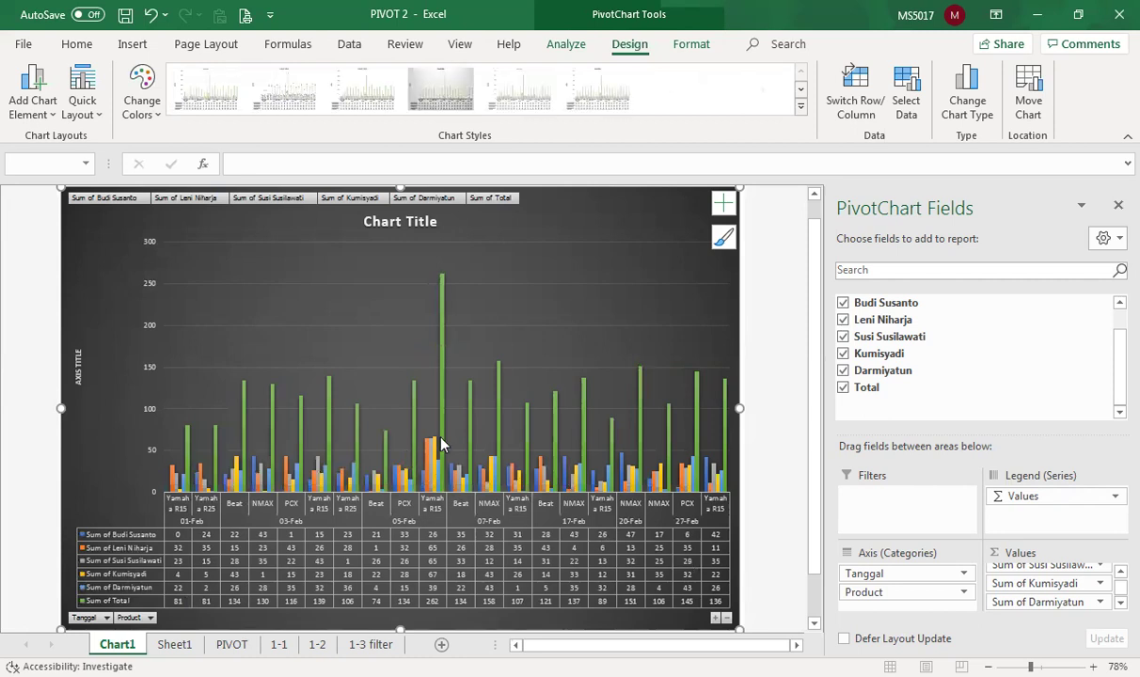
Filter the PivotChart's Tanggal field to show only 01-Feb.
click(104, 617)
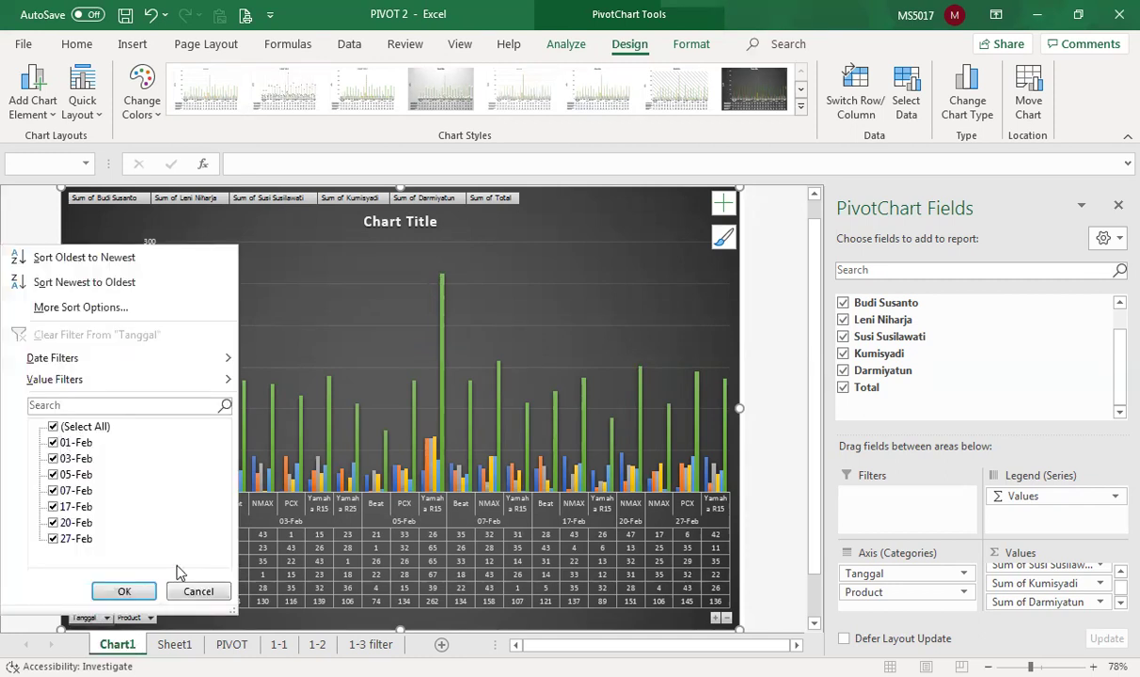
click(197, 591)
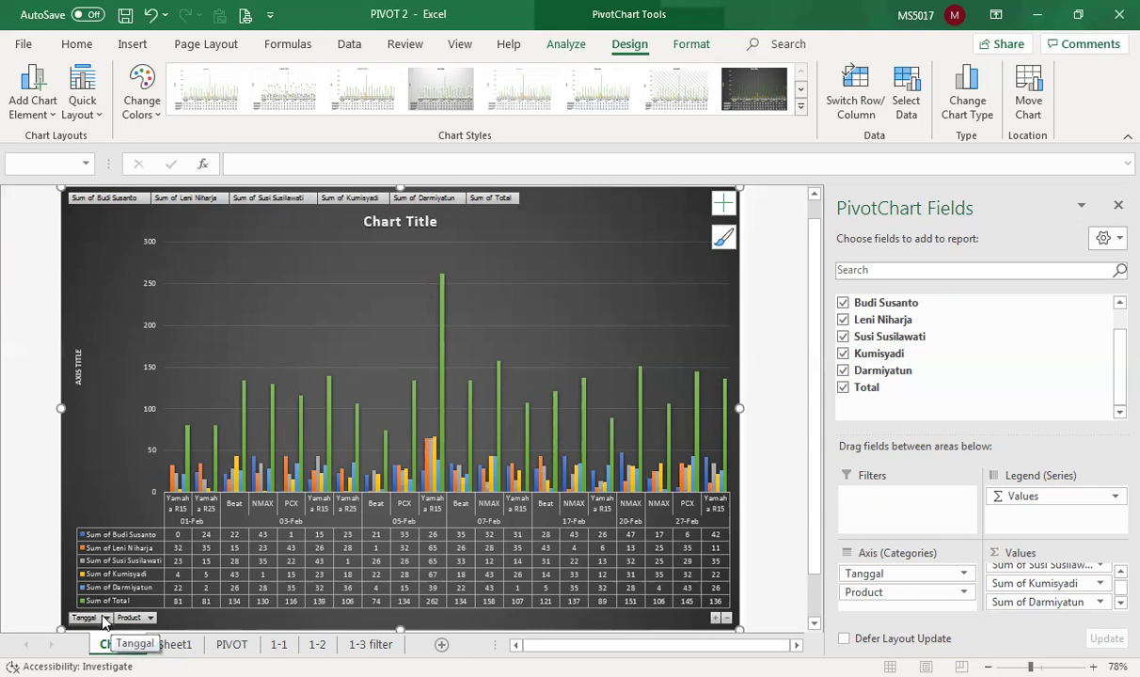
click(104, 618)
click(53, 426)
click(53, 442)
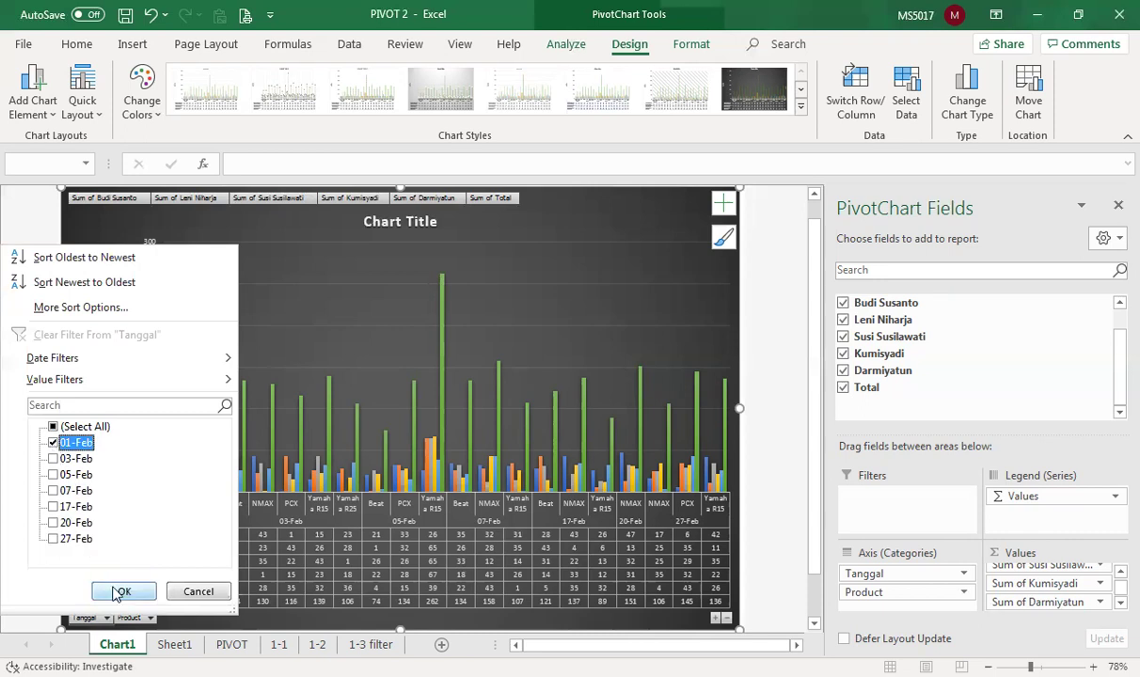
click(120, 591)
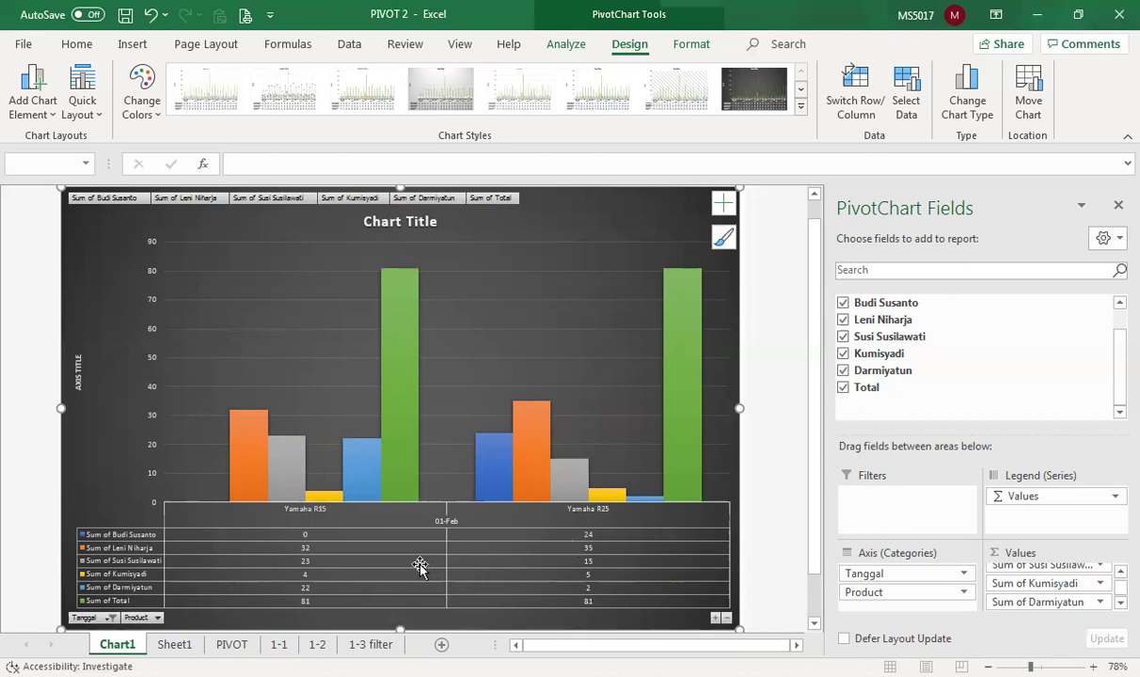
Reset the PivotChart's Tanggal filter from 01-Feb to all dates.
click(110, 618)
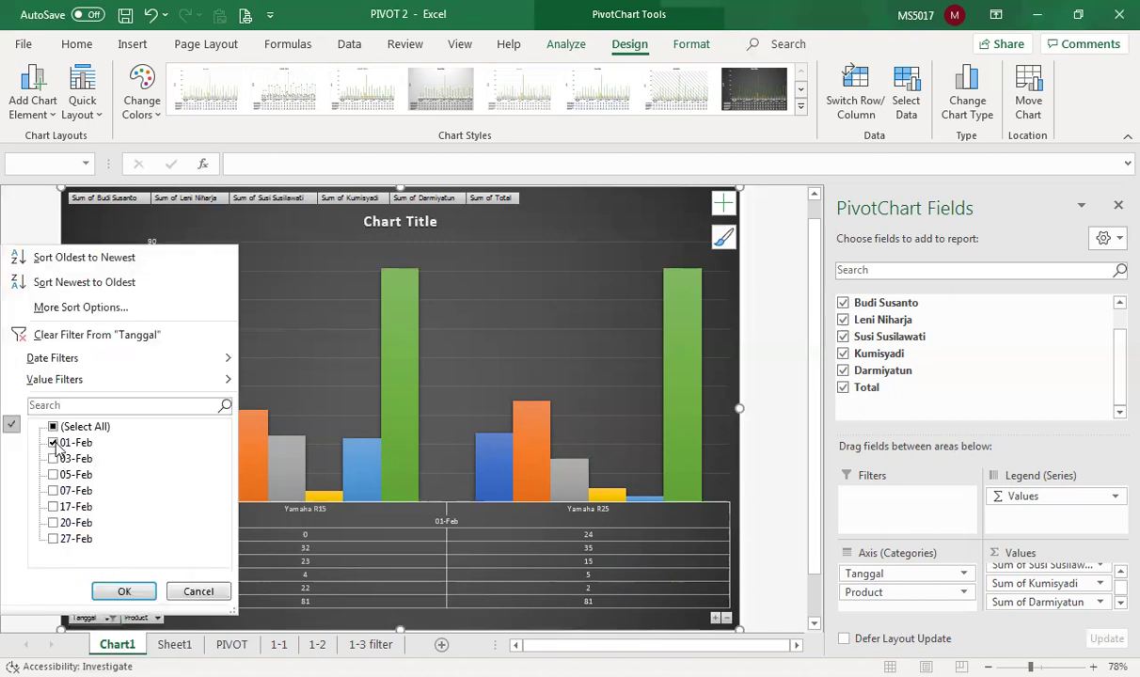
click(52, 427)
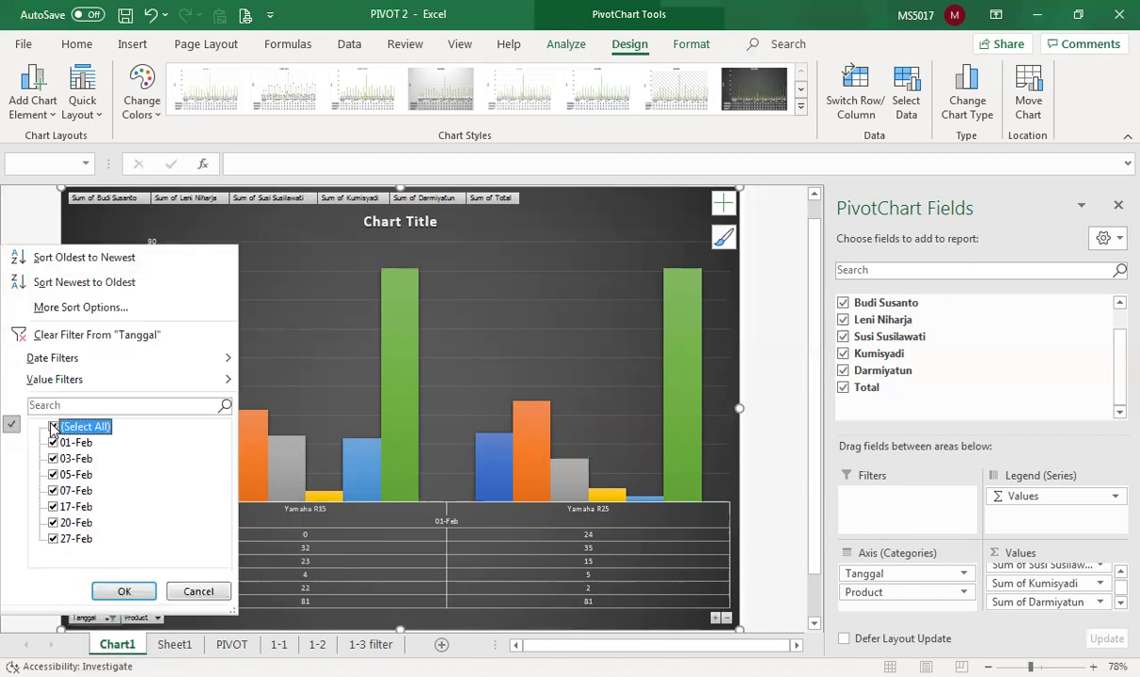
click(120, 597)
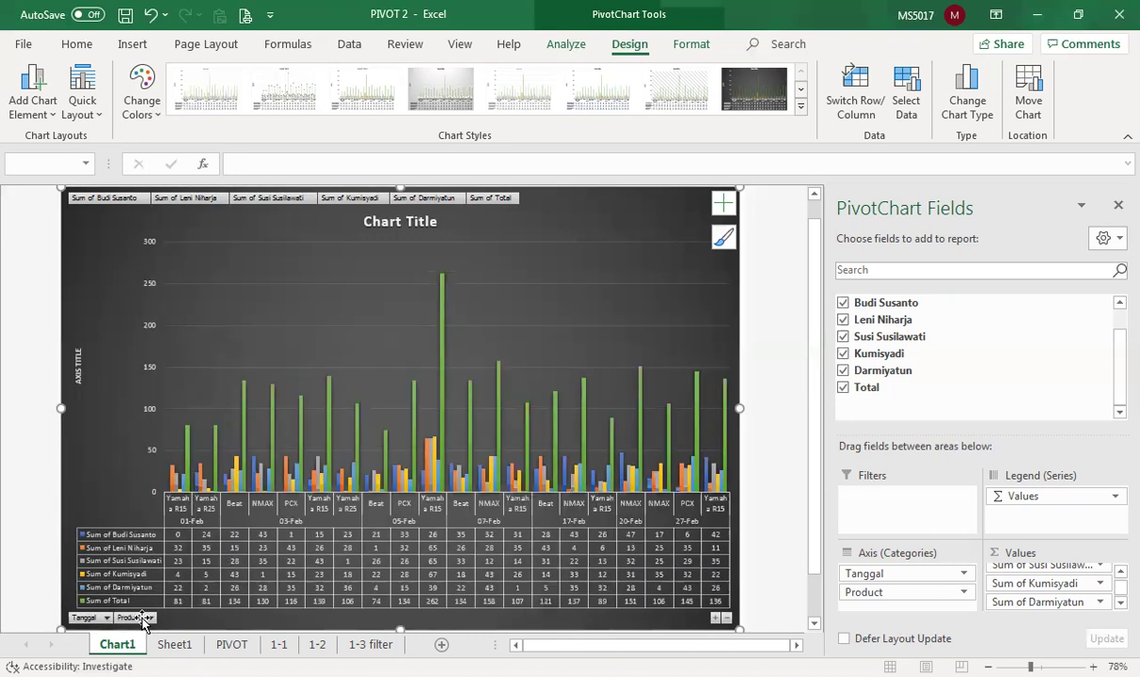
Filter the PivotChart's Product field to show only Beat.
click(146, 619)
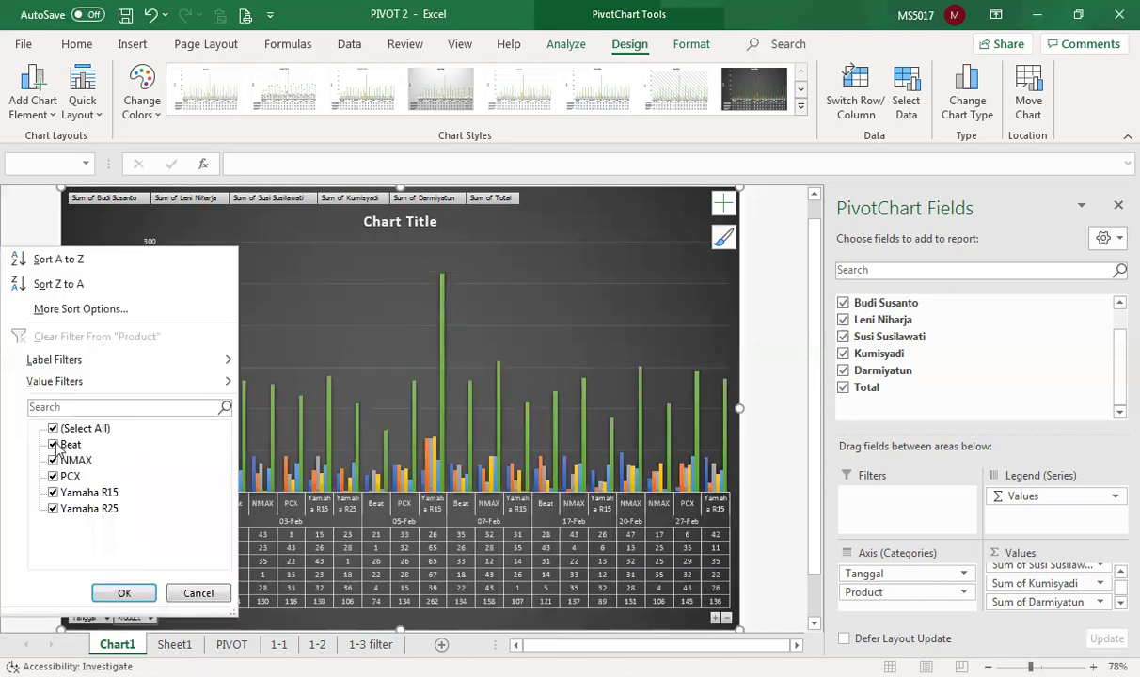
click(53, 428)
click(54, 443)
click(123, 594)
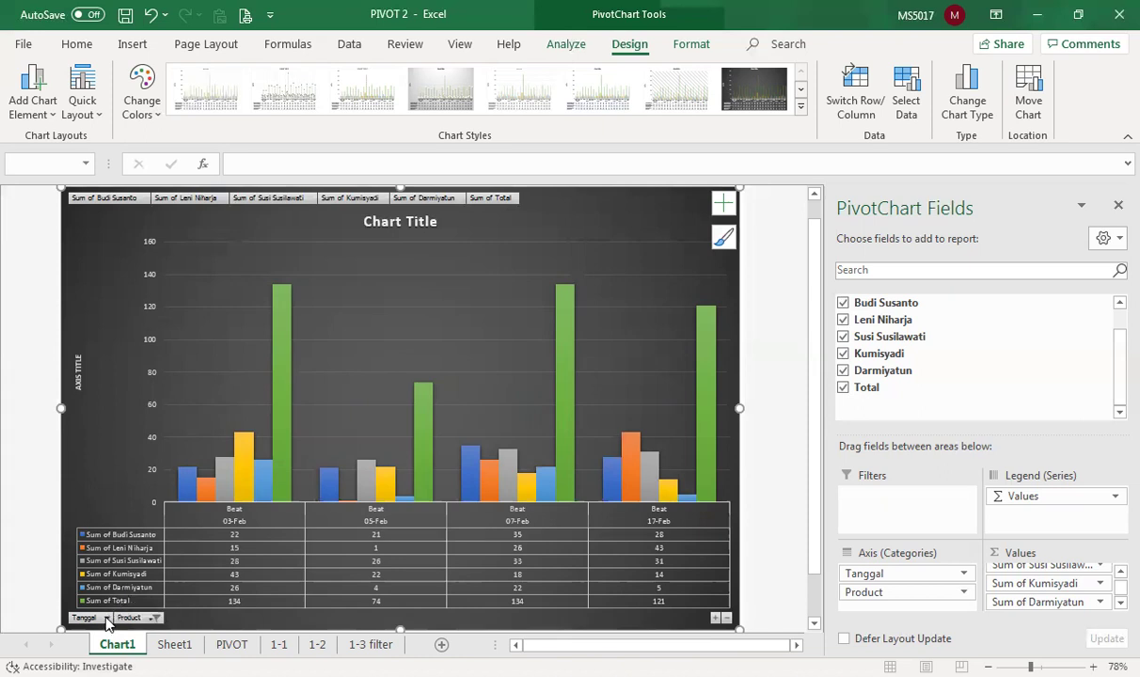
Filter the PivotChart's Tanggal field to 01-Feb, 03-Feb and 05-Feb only.
click(106, 617)
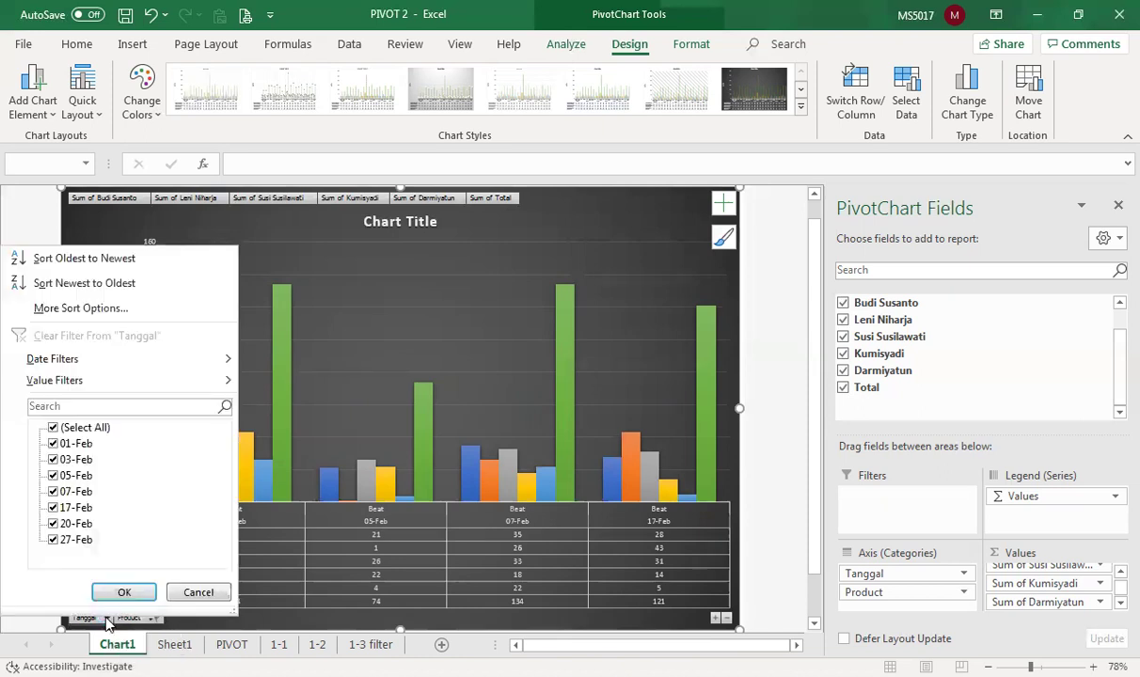
click(55, 428)
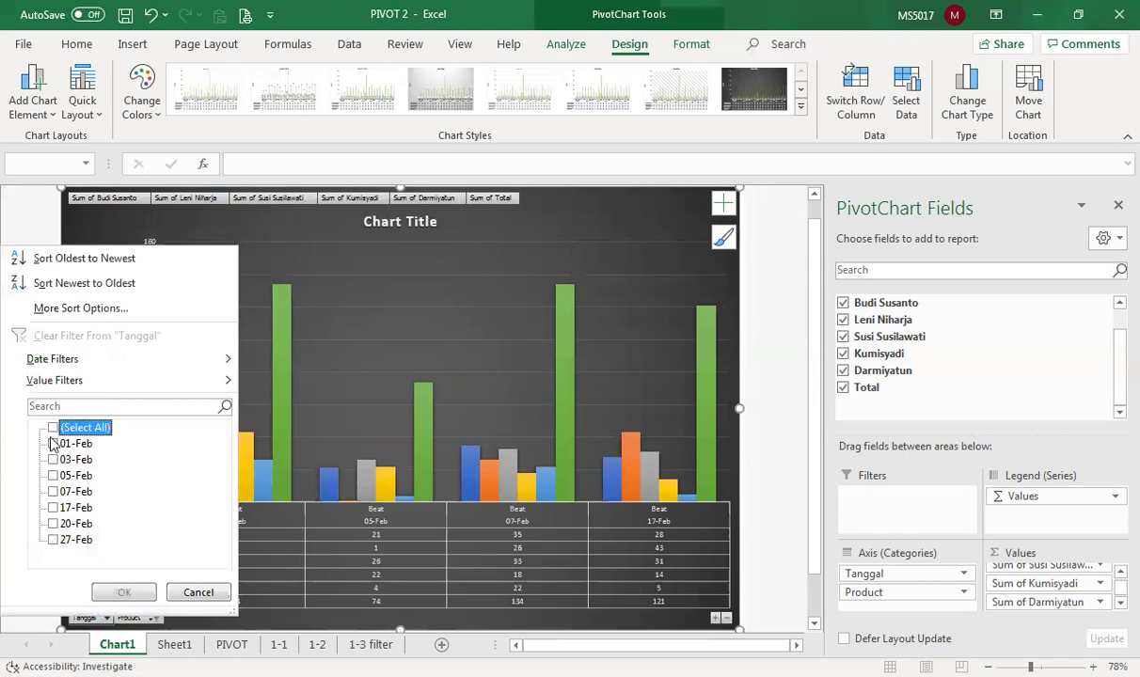
click(53, 475)
click(53, 459)
click(53, 443)
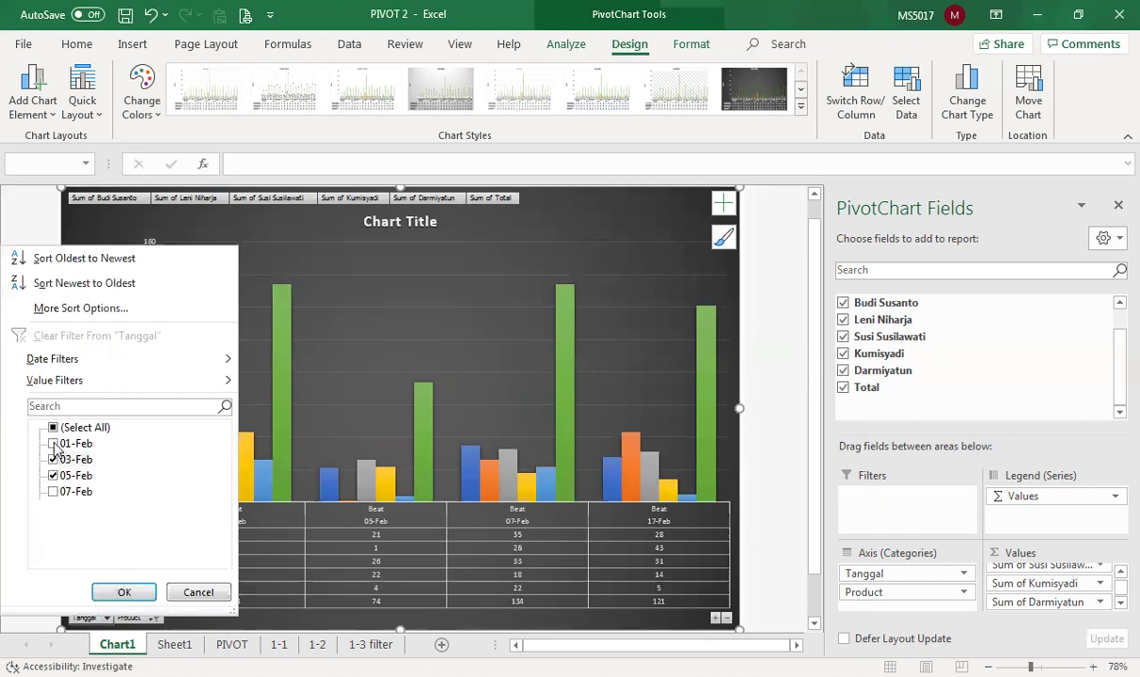
click(123, 593)
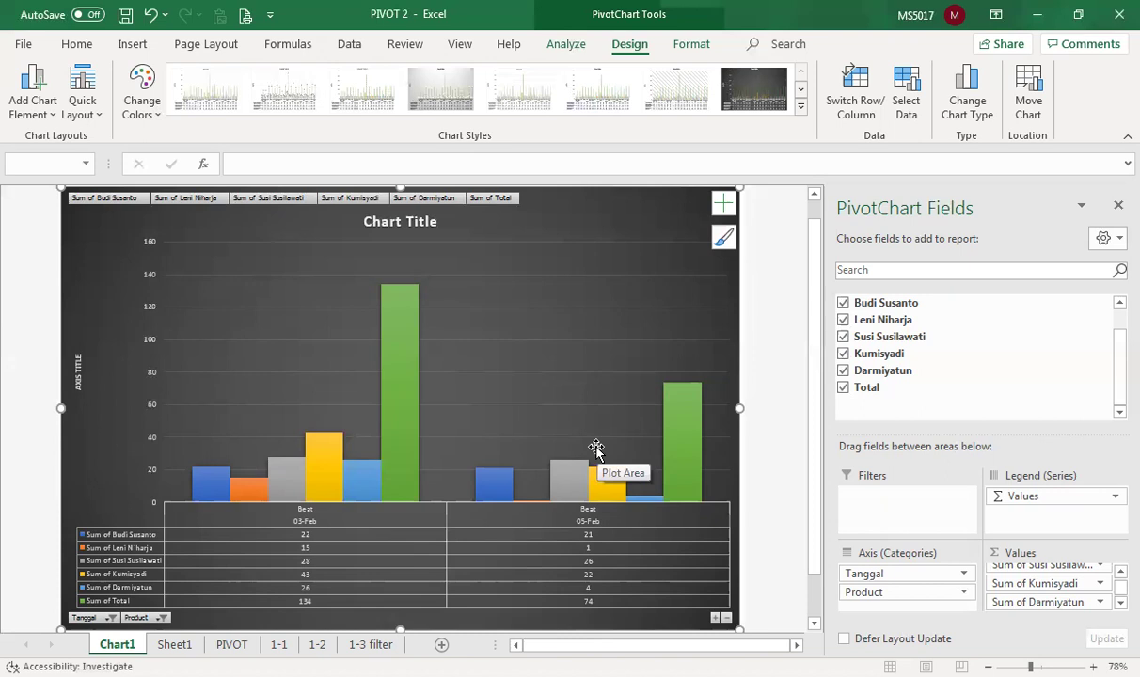
Switch the PivotChart's rows and columns back and forth twice, ending with dates and products on the category axis.
click(867, 99)
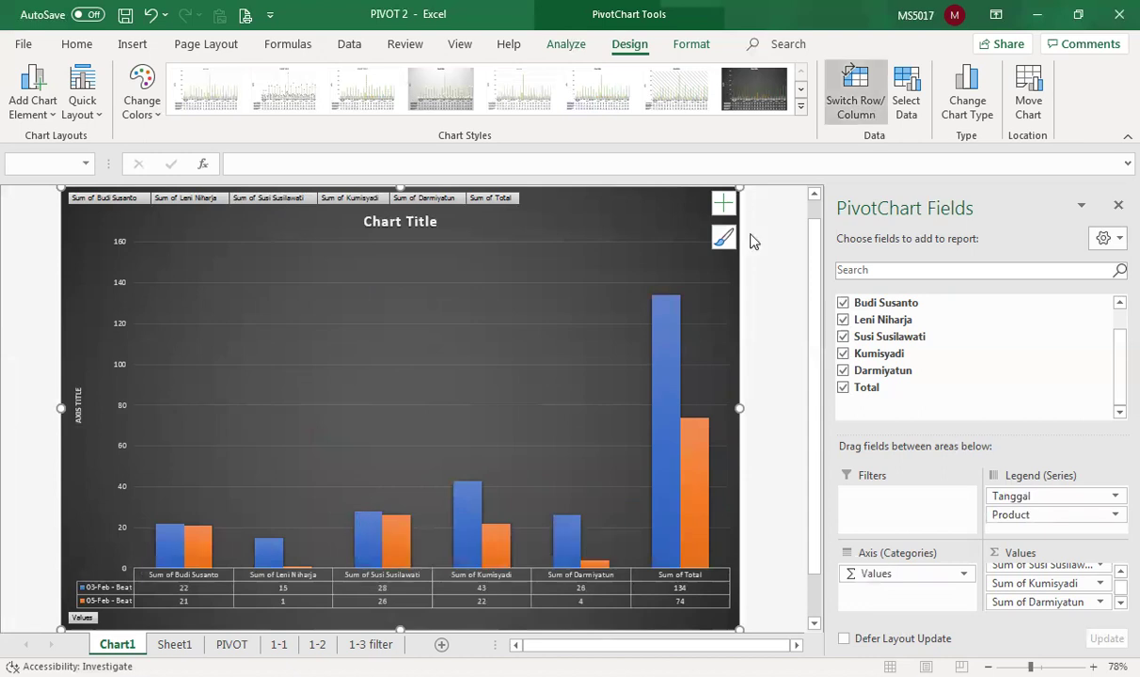
click(857, 99)
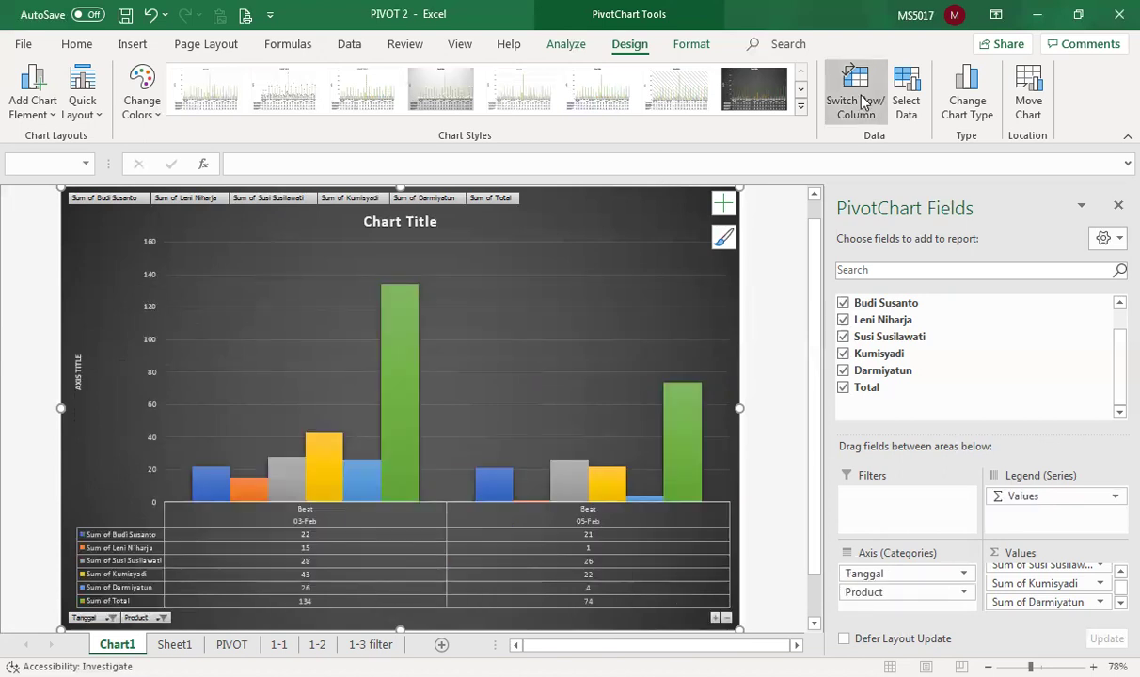
click(857, 99)
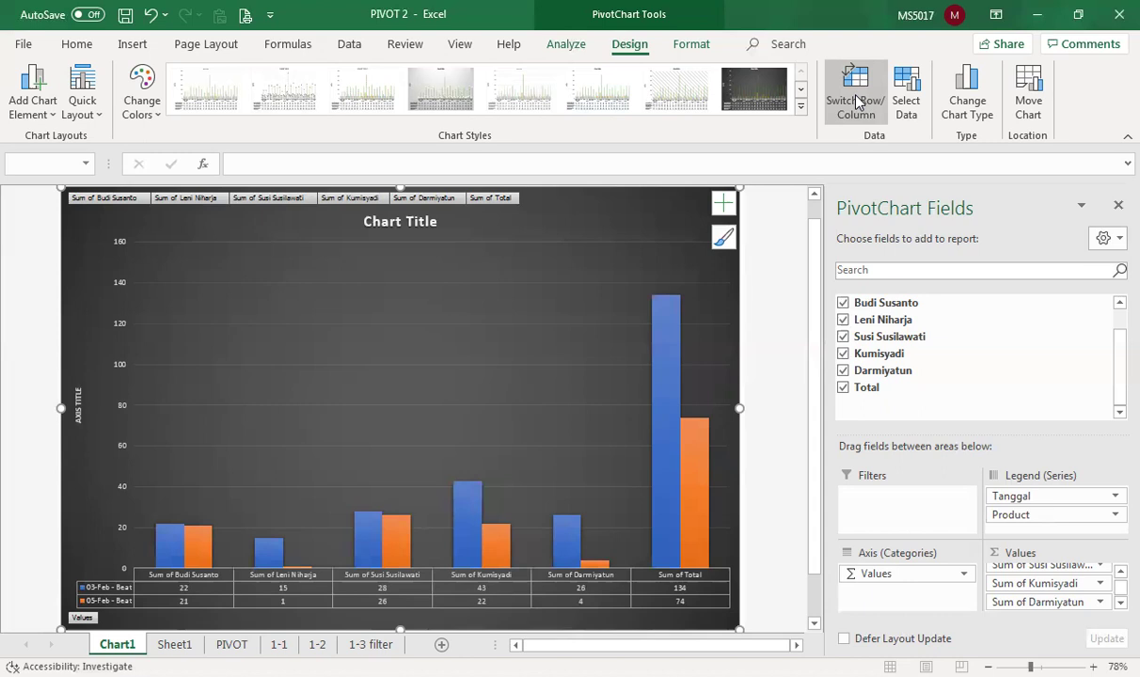
click(858, 102)
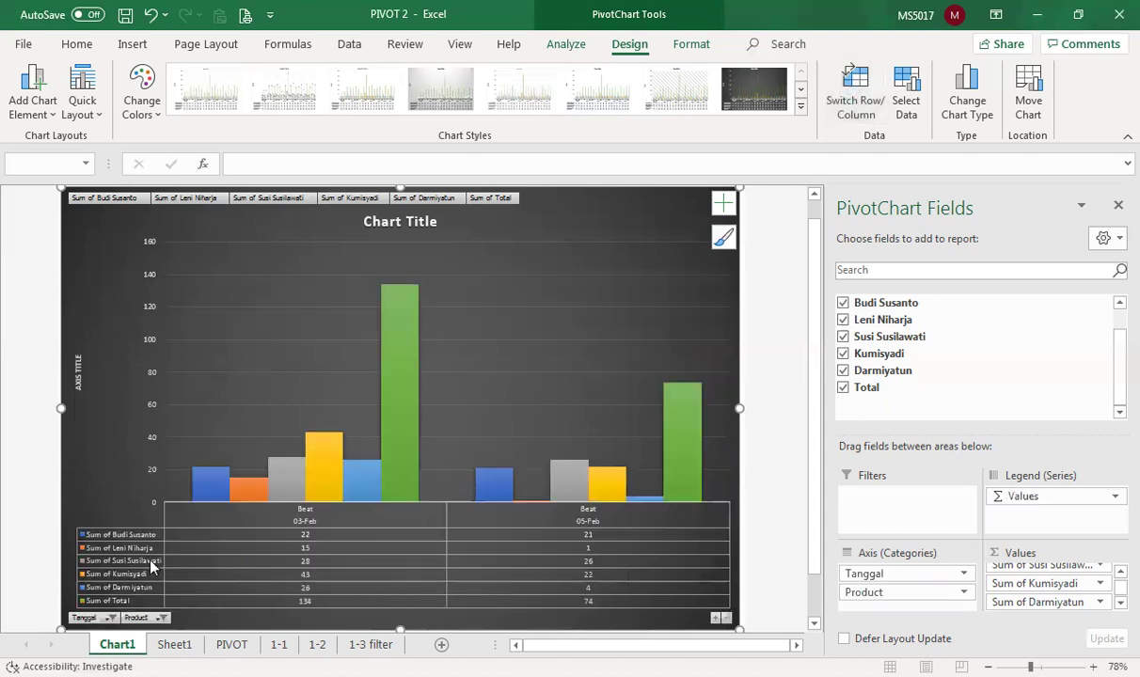
Select all dates again in the PivotChart's Tanggal filter, leaving the Product filter on Beat.
click(110, 618)
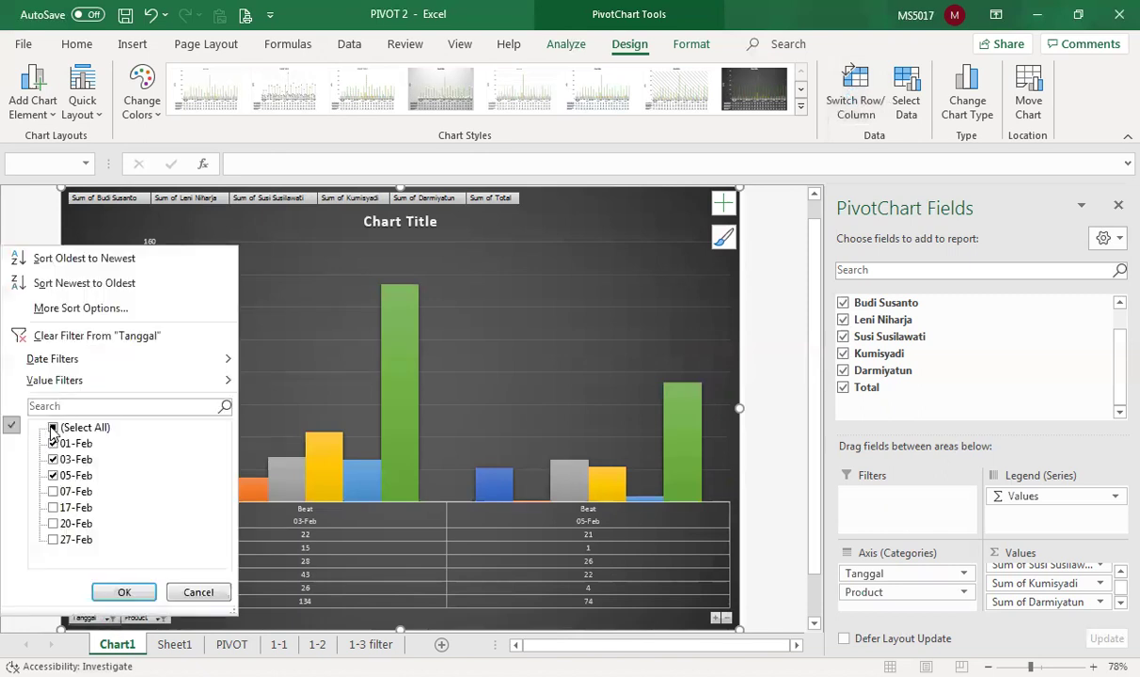
click(123, 592)
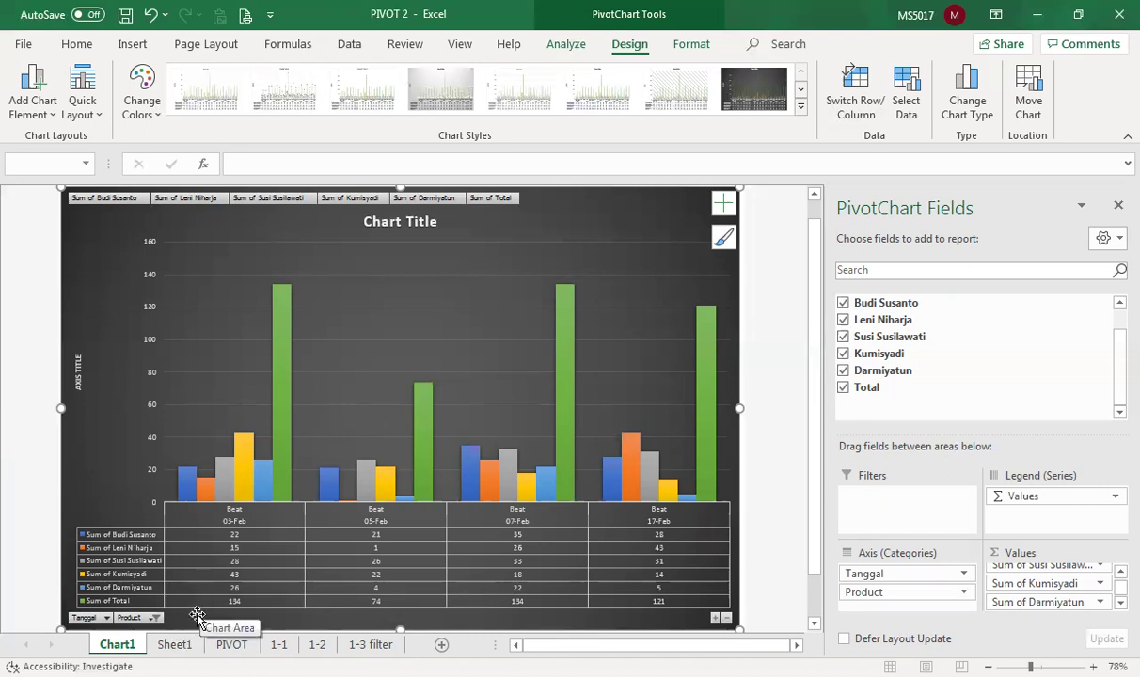
Review the source headers B2:I2 on the PIVOT sheet and the filtered PivotTable on Sheet1, and return to Chart1.
click(231, 644)
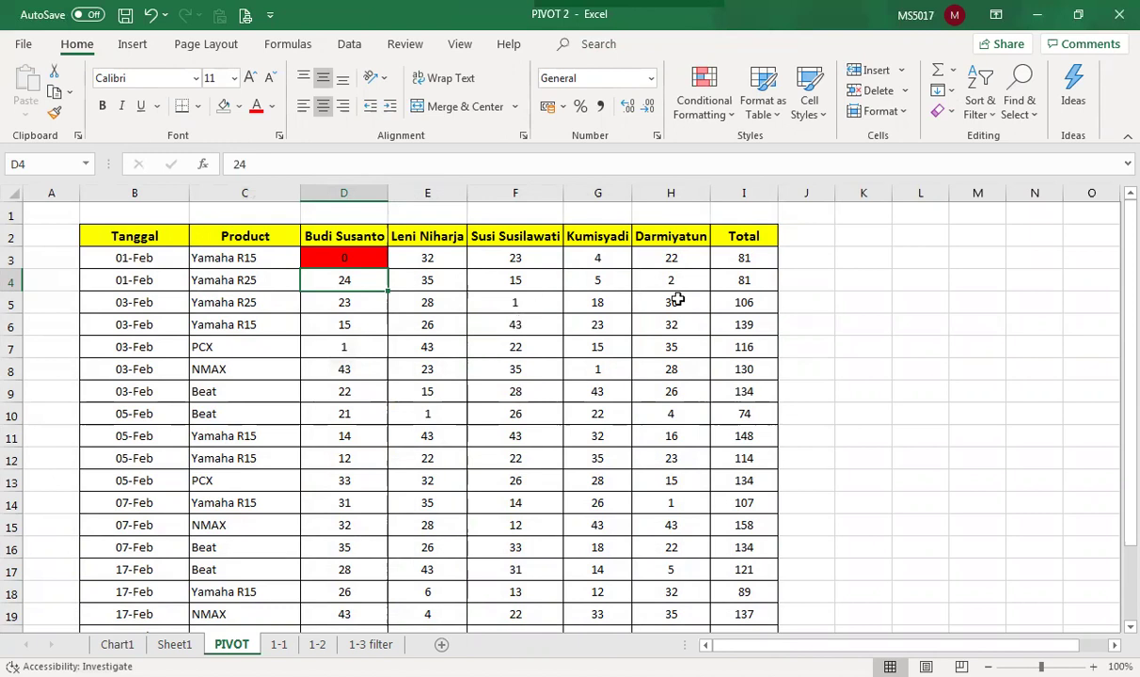
drag(132, 233, 729, 237)
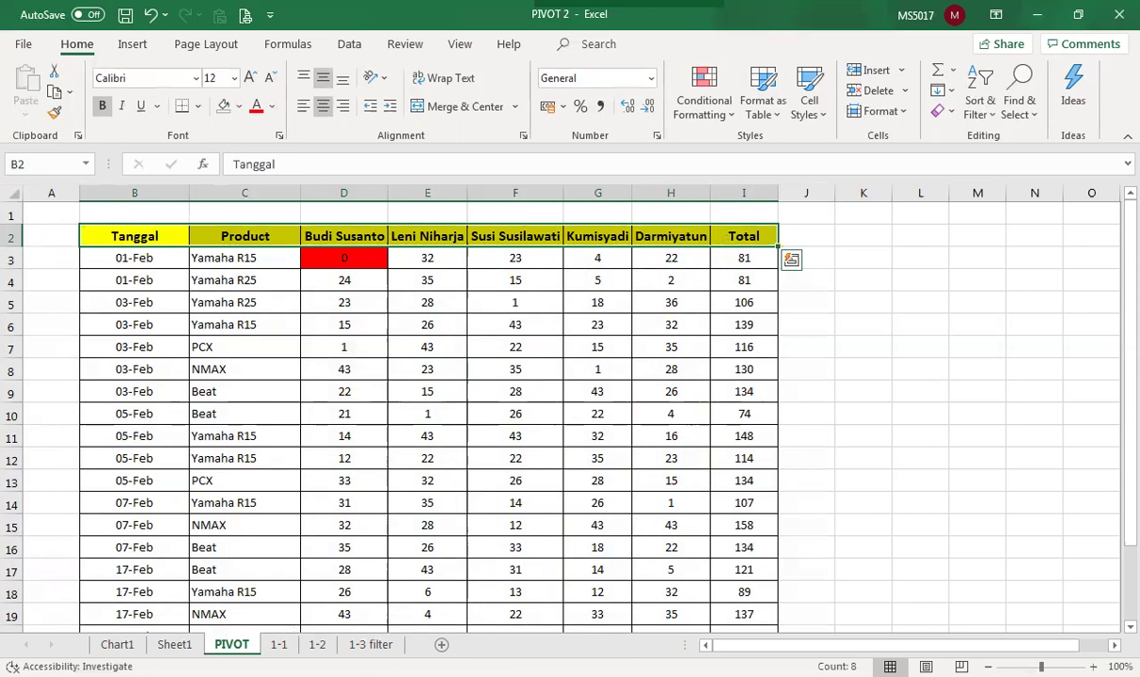
click(174, 644)
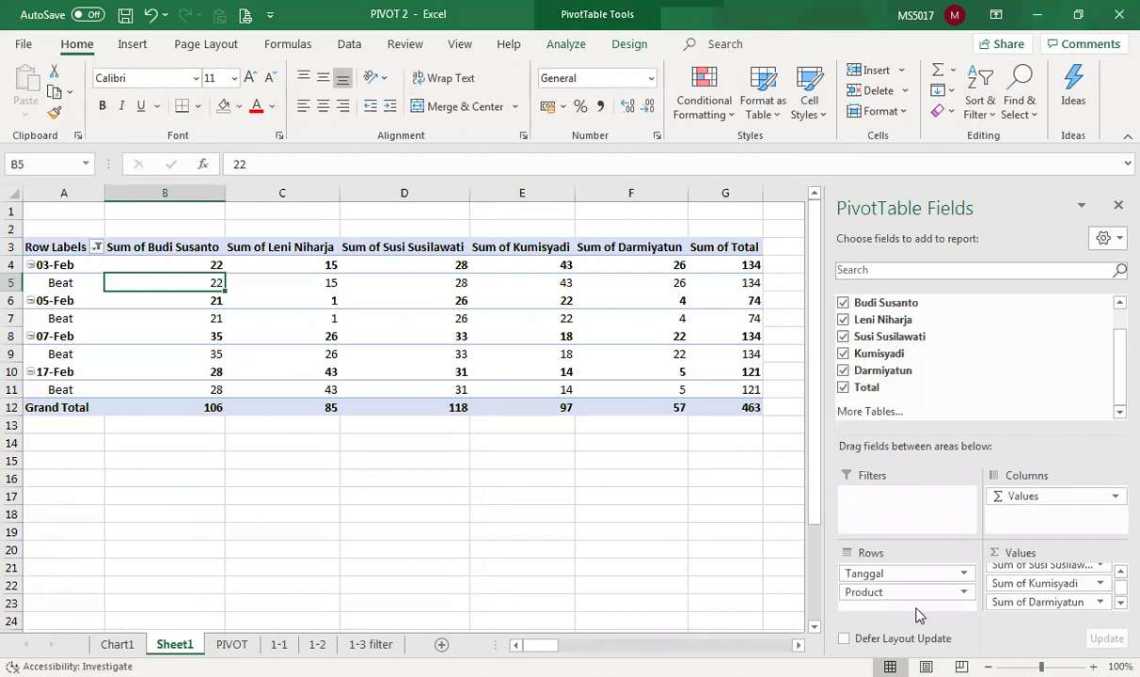
click(117, 644)
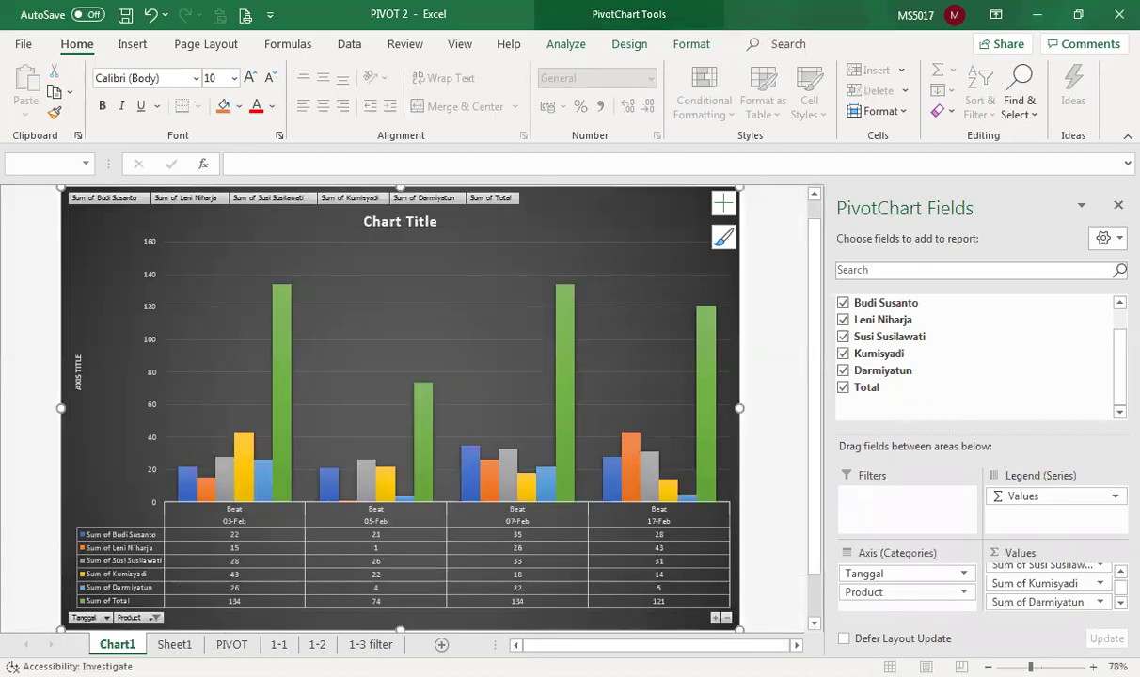
Compare the Beat-filtered PivotTable on Sheet1 with the PivotChart on Chart1 and the source data on the PIVOT sheet, ending on Sheet1.
click(175, 644)
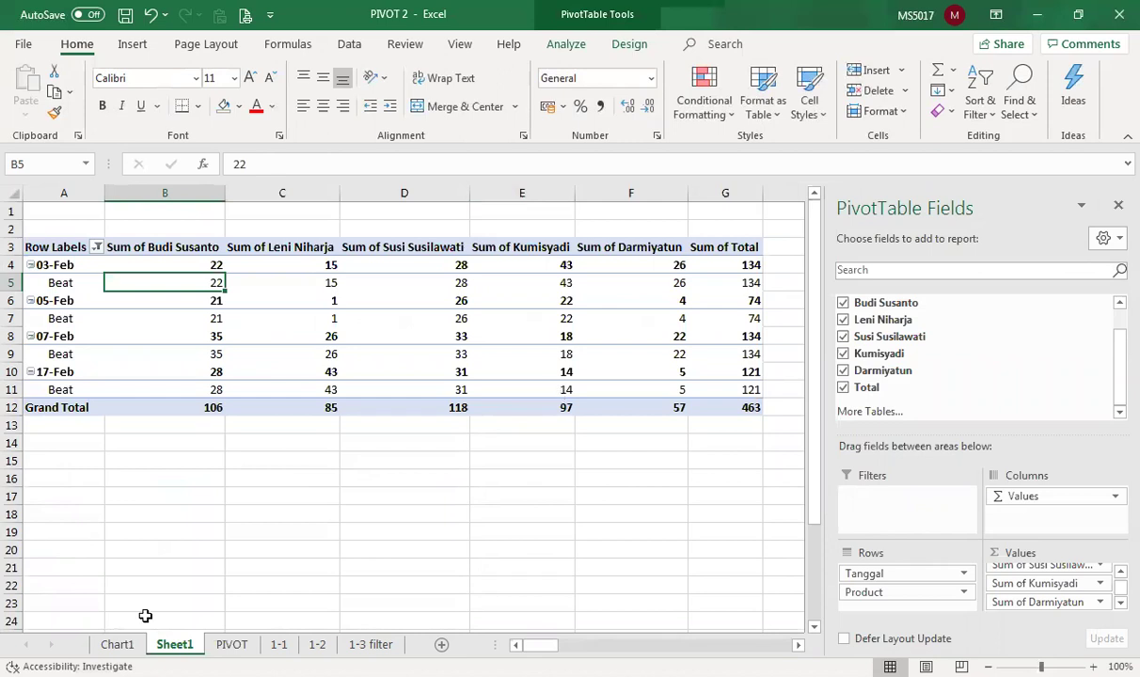
click(117, 644)
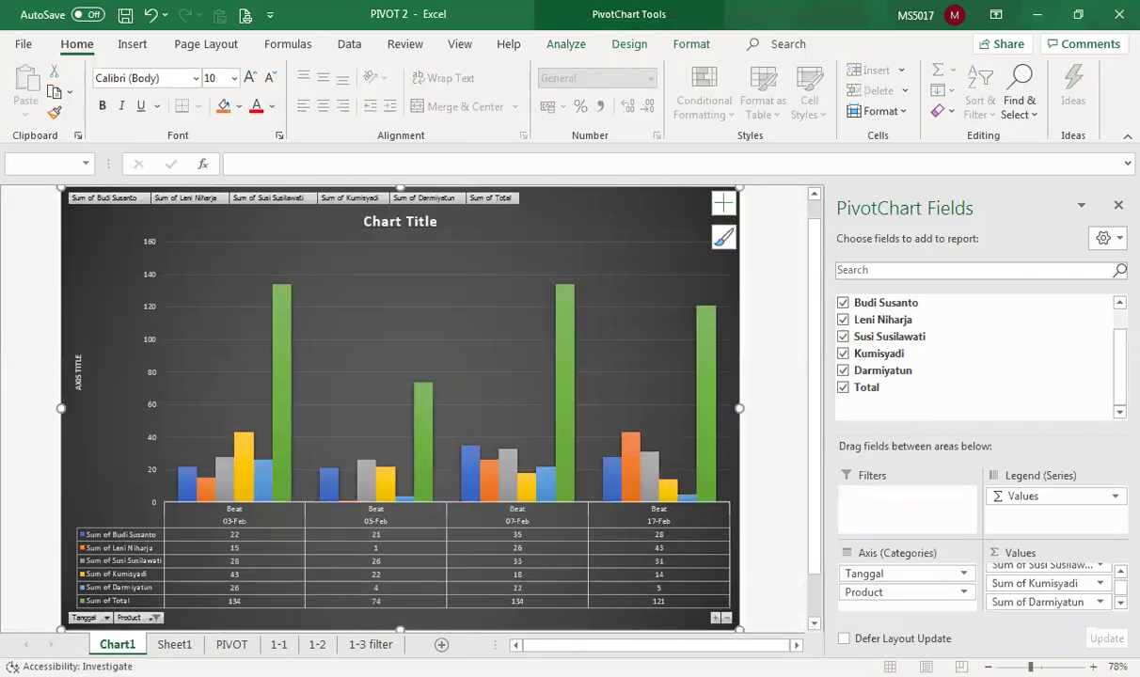
click(175, 645)
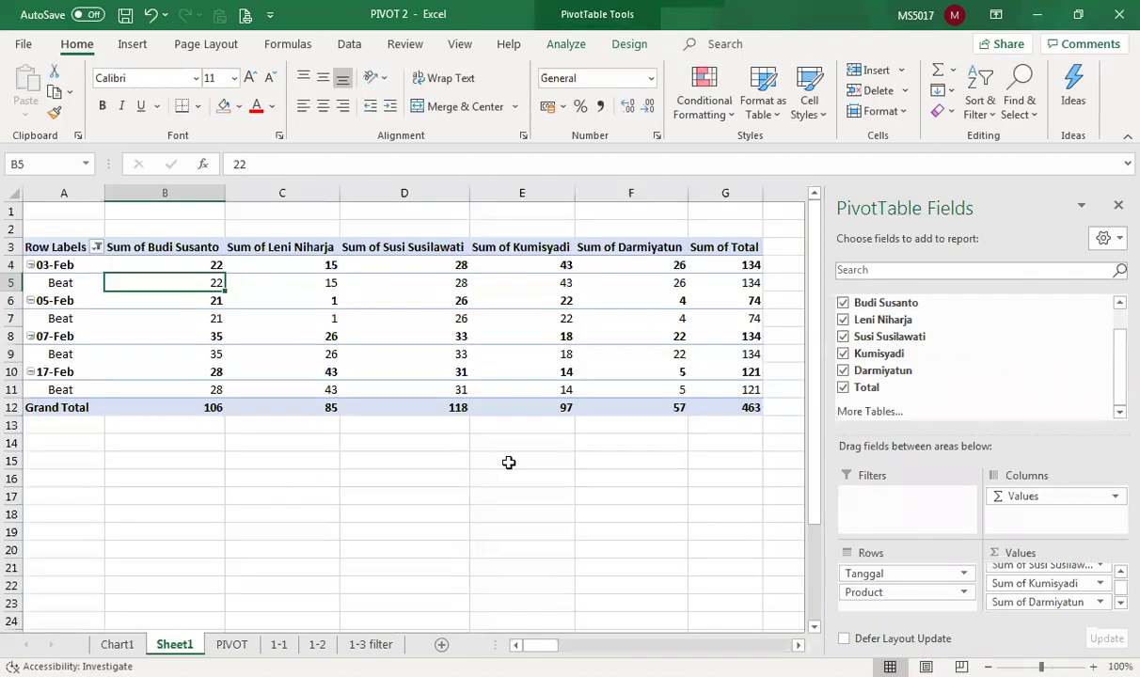
click(118, 643)
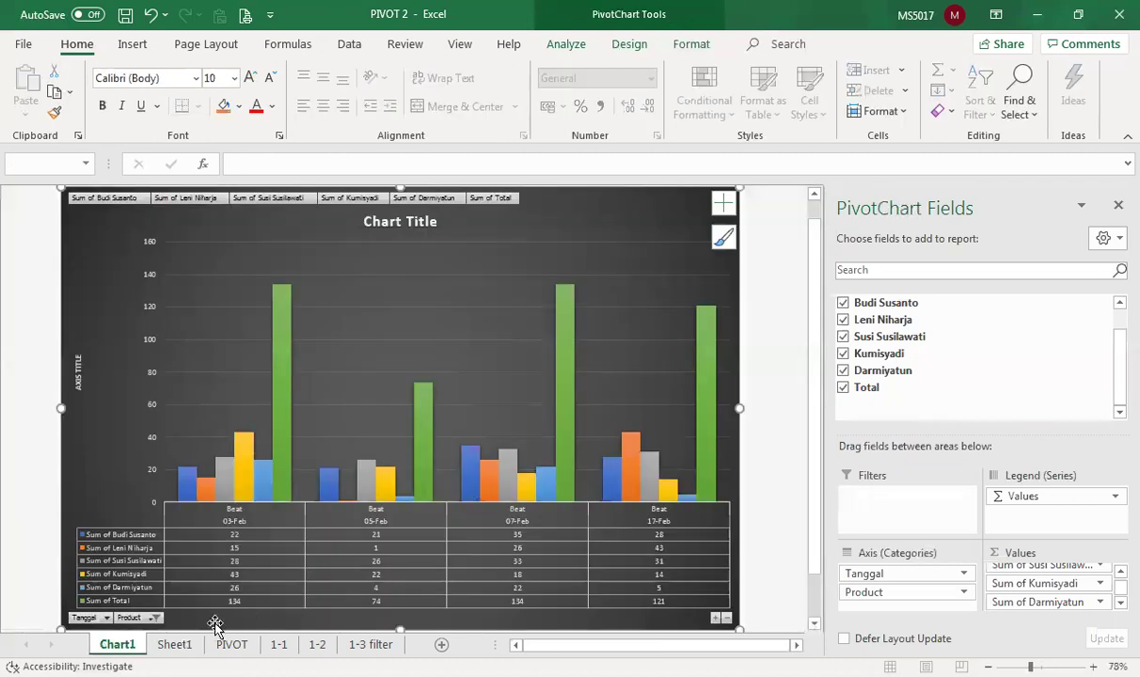
click(174, 645)
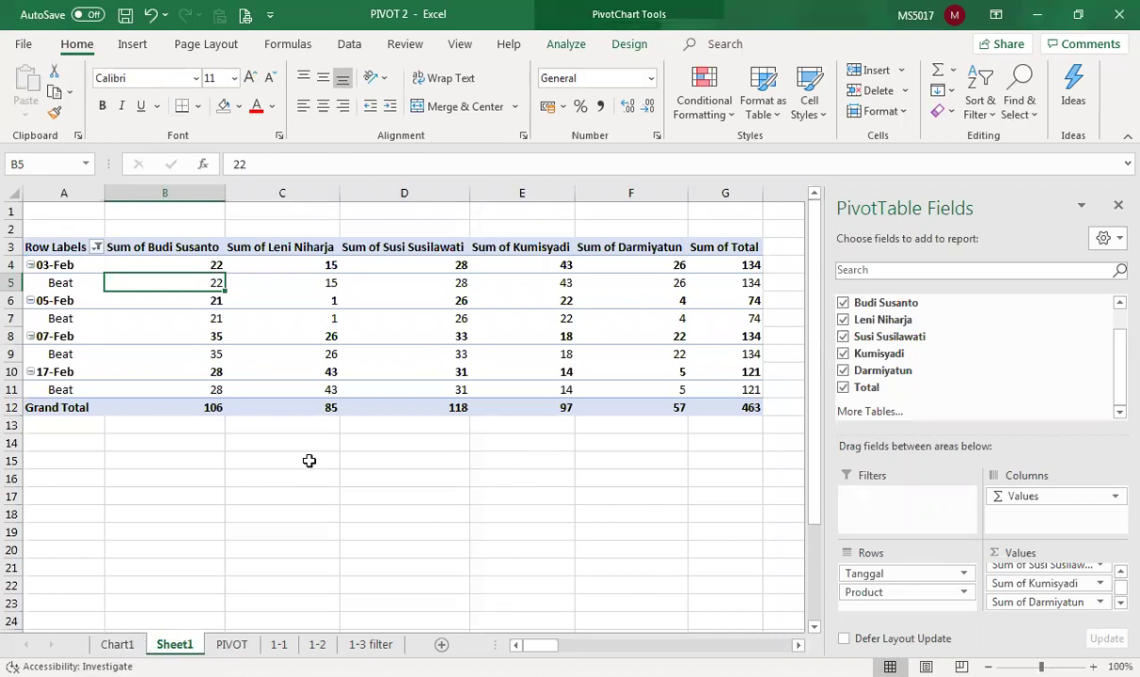
click(117, 644)
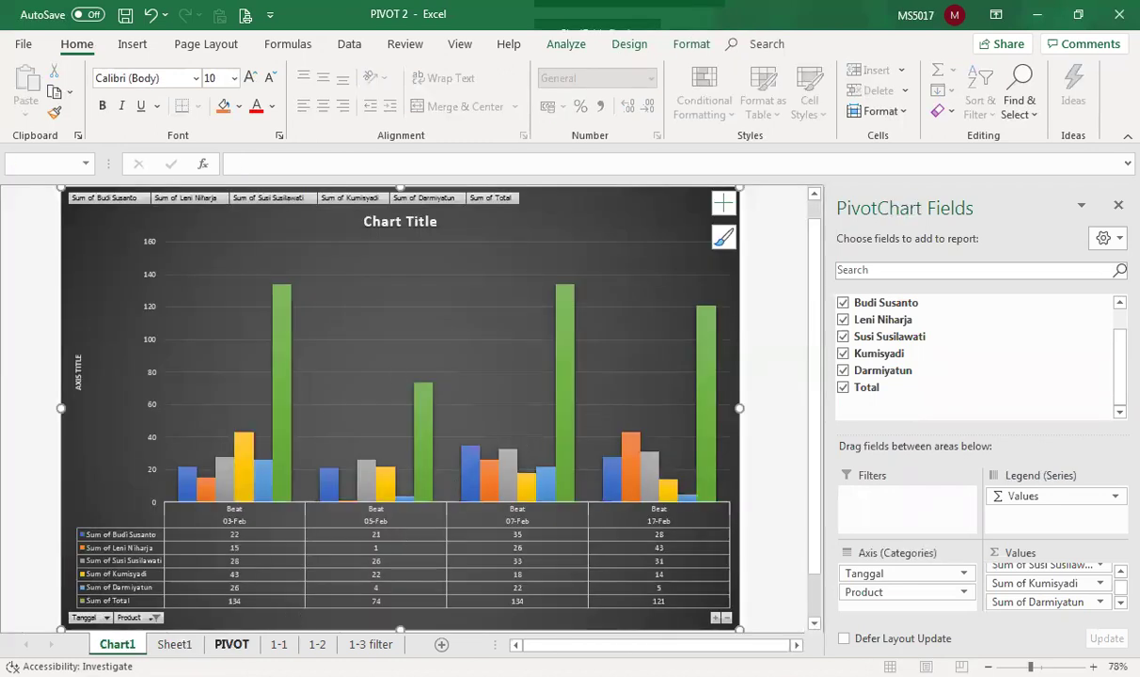
click(232, 644)
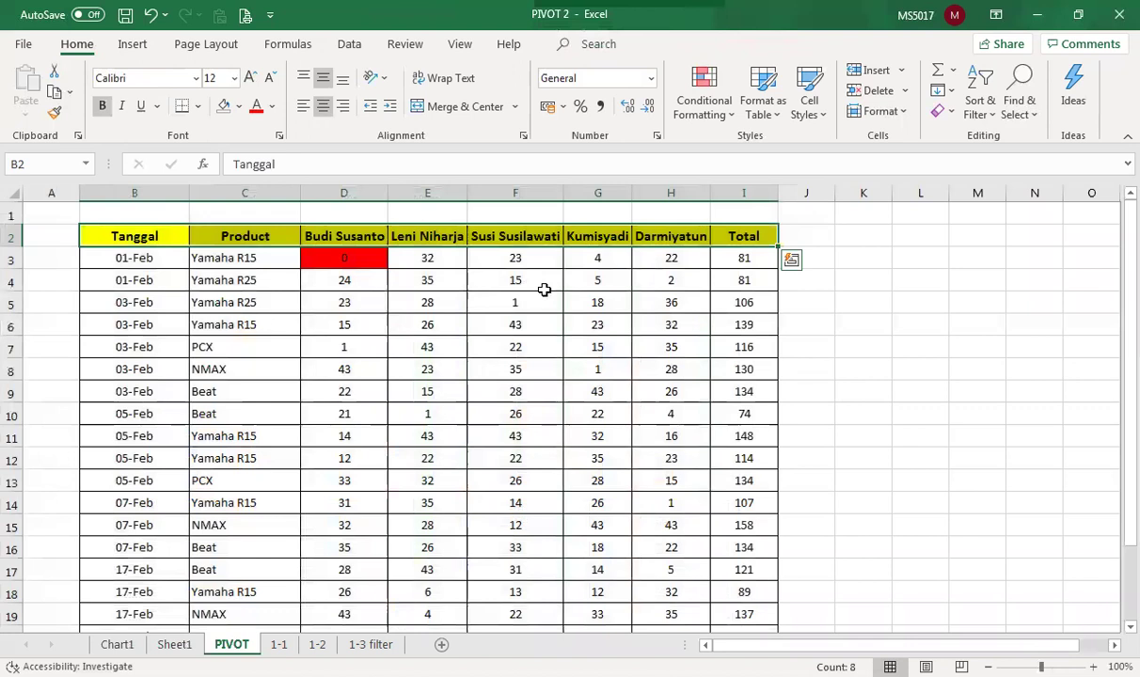
click(541, 286)
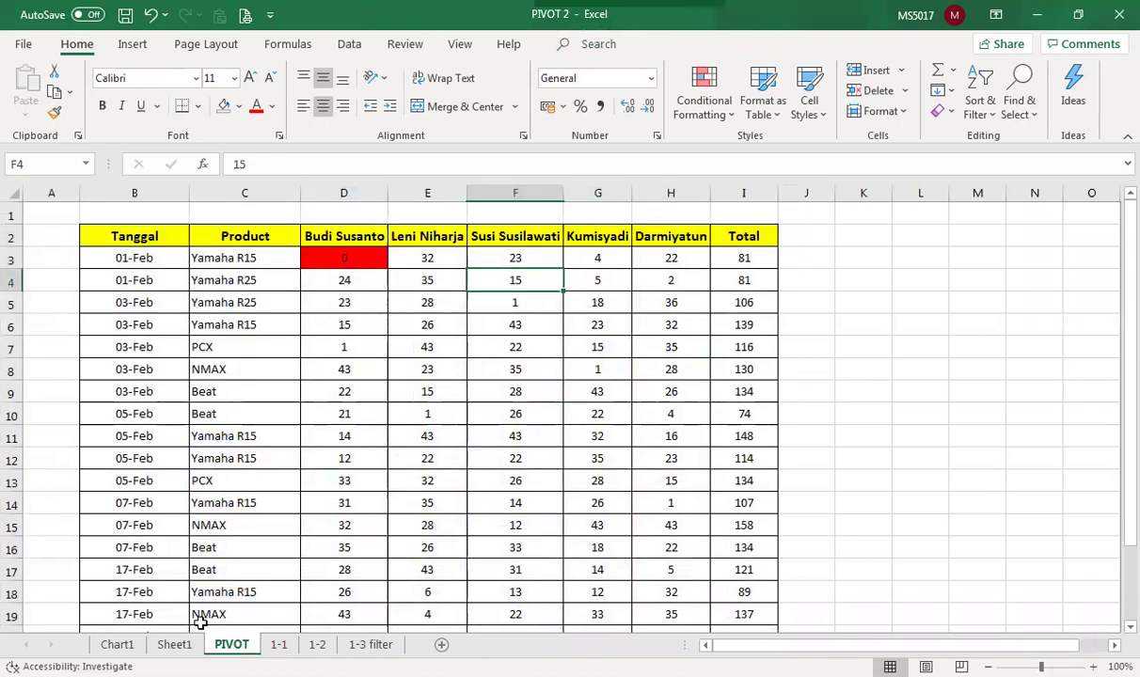
click(174, 644)
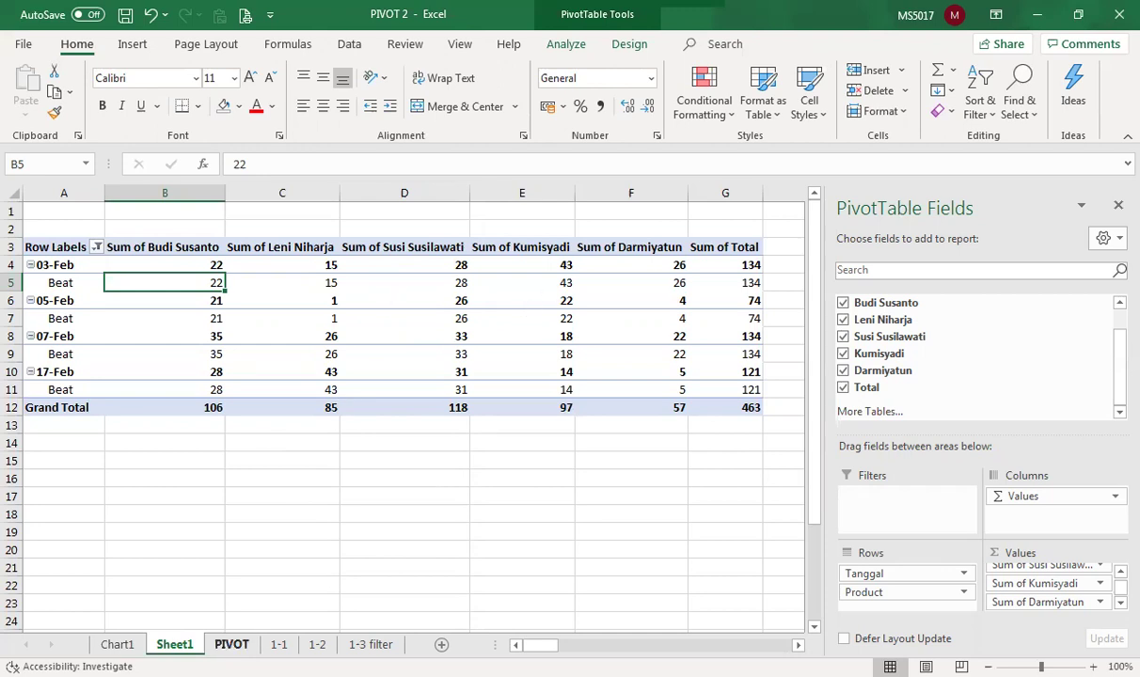
click(119, 645)
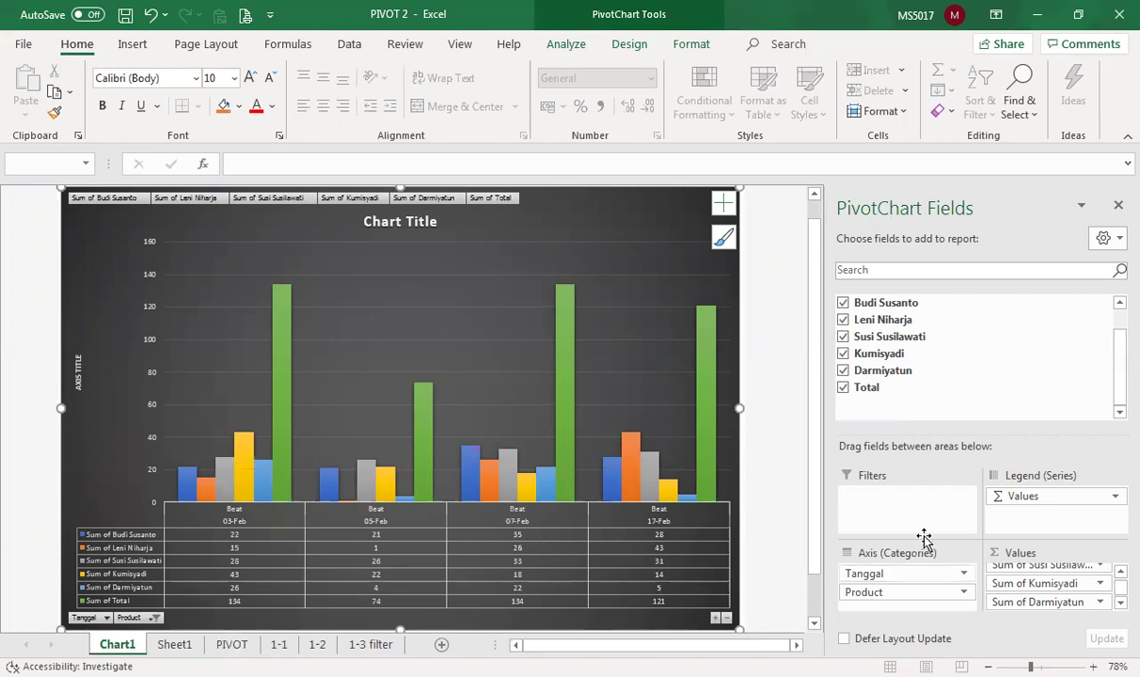
click(175, 644)
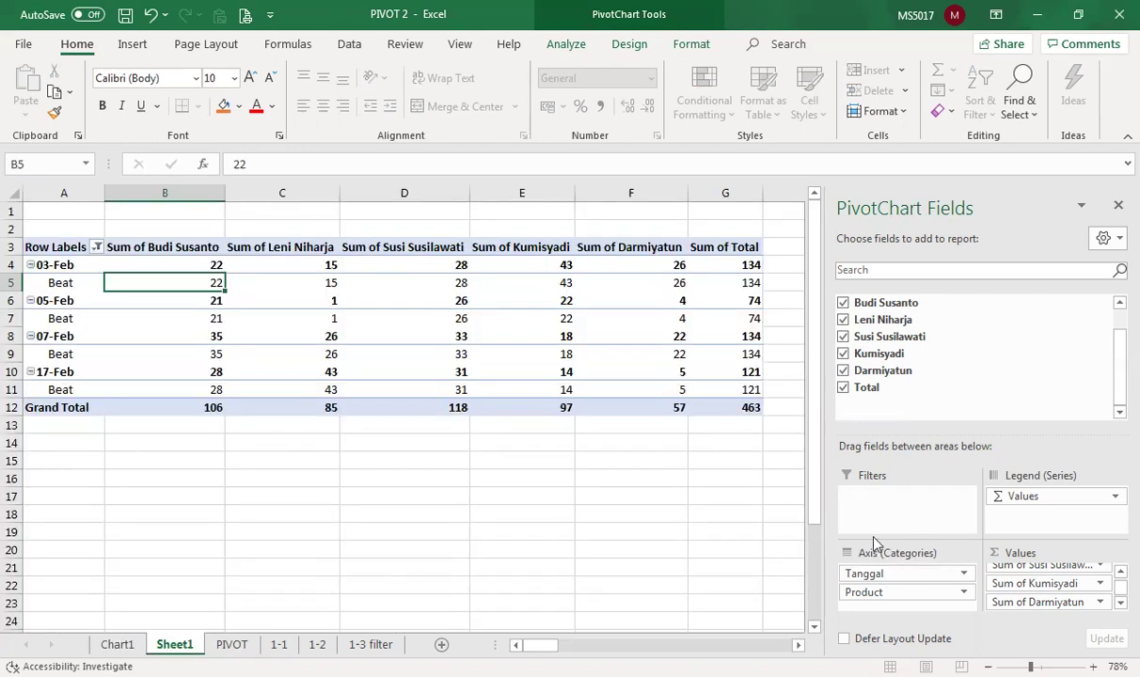